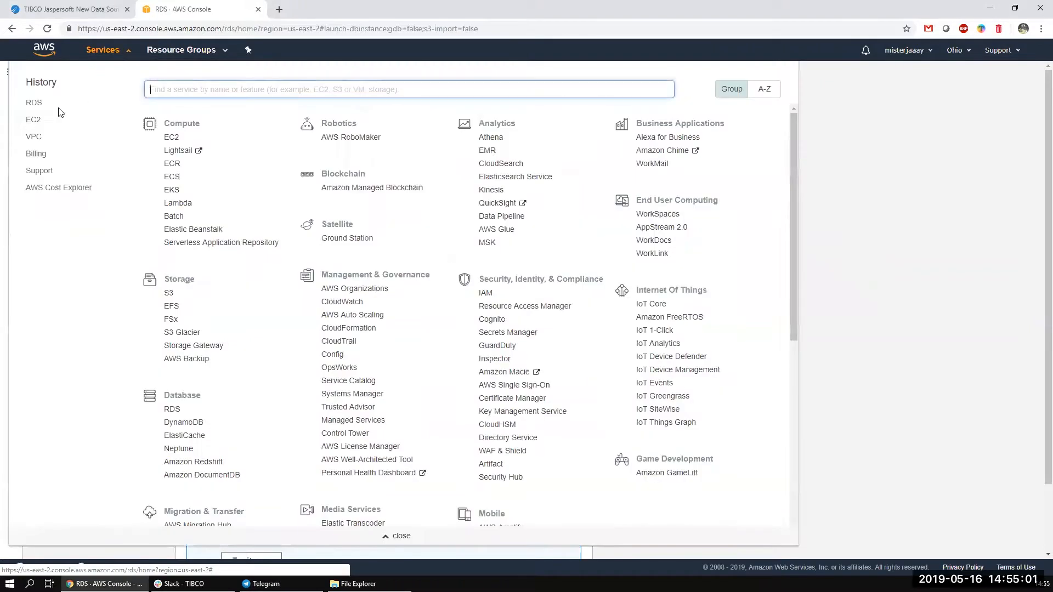
Open the Amazon RDS dashboard from the services list.
left_click(32, 105)
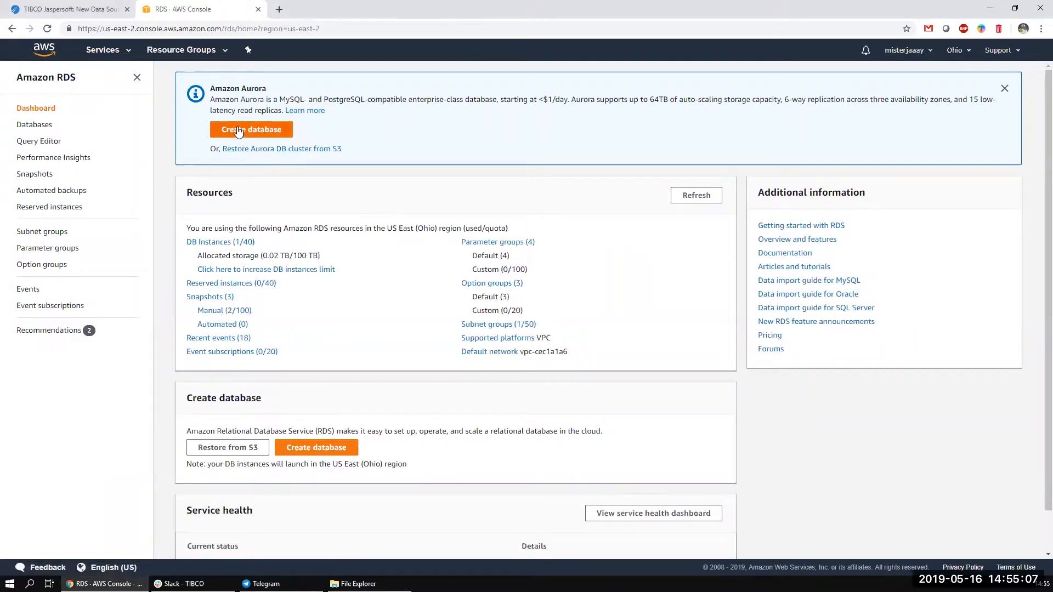
Start a new RDS database limited to free-tier options, with MySQL as the engine.
left_click(237, 131)
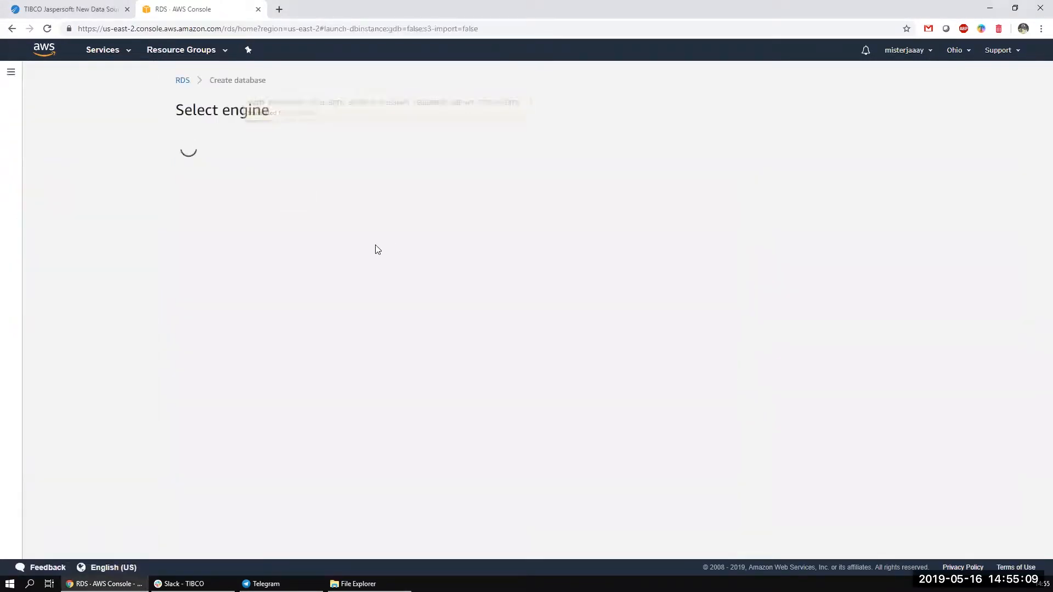
scroll(336, 330, "down", 1)
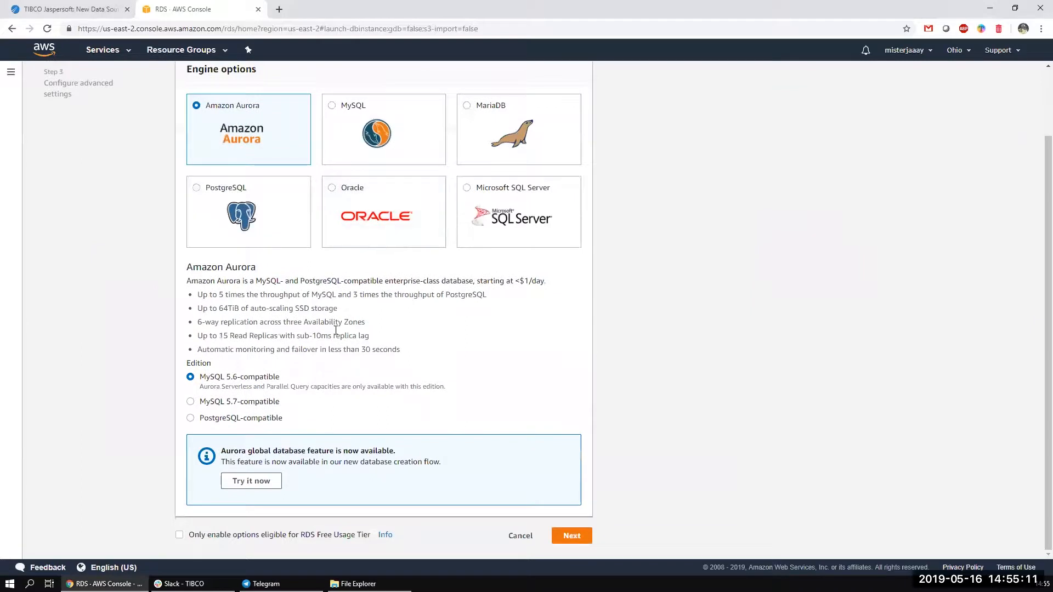
left_click(179, 535)
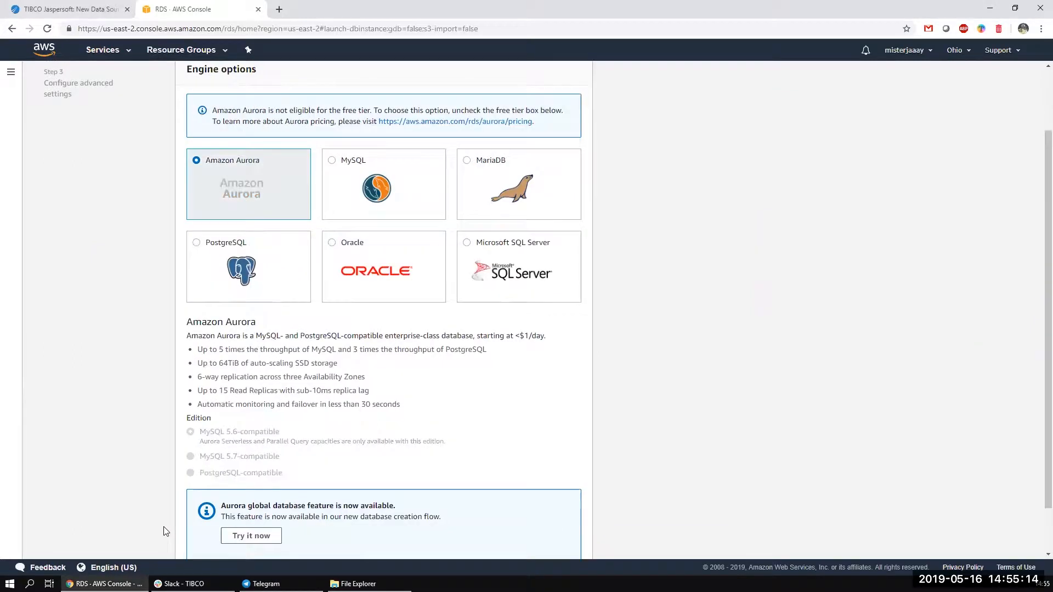
left_click(340, 182)
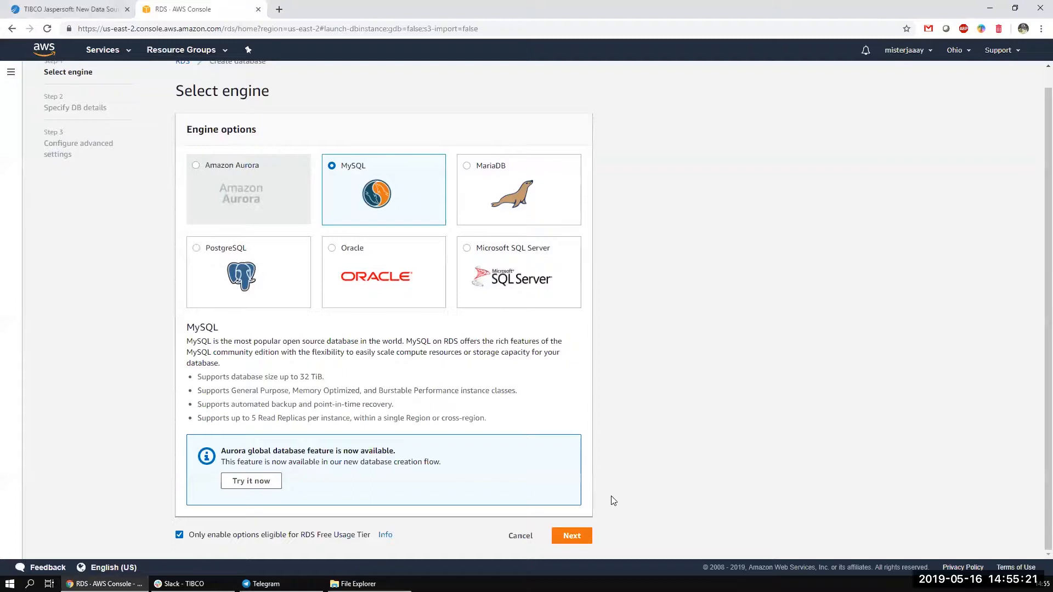
Continue to the DB details step and set the instance identifier to myawsinstance.
left_click(572, 536)
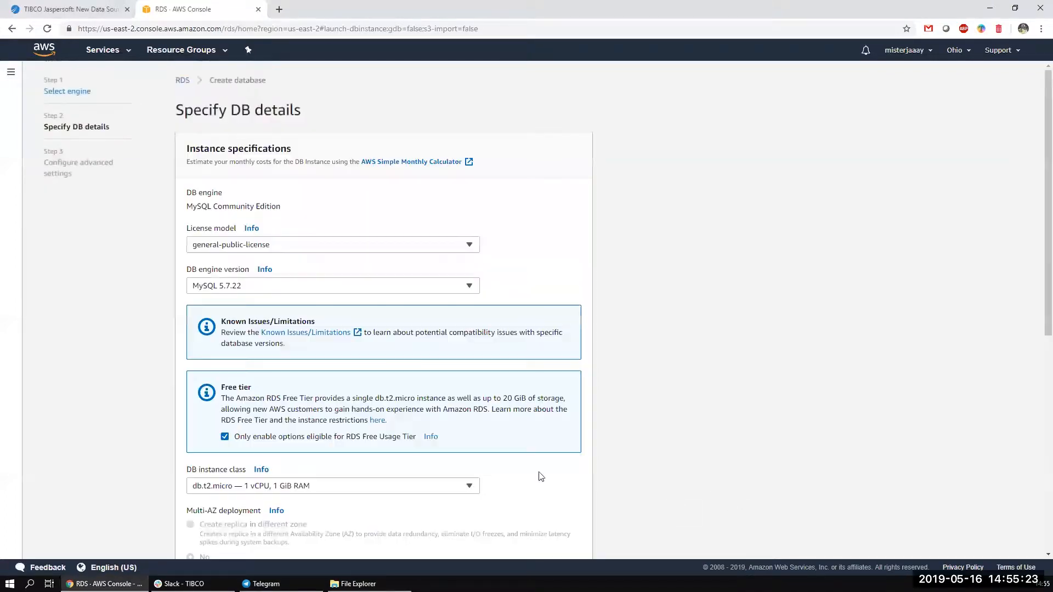
scroll(184, 356, "down", 7)
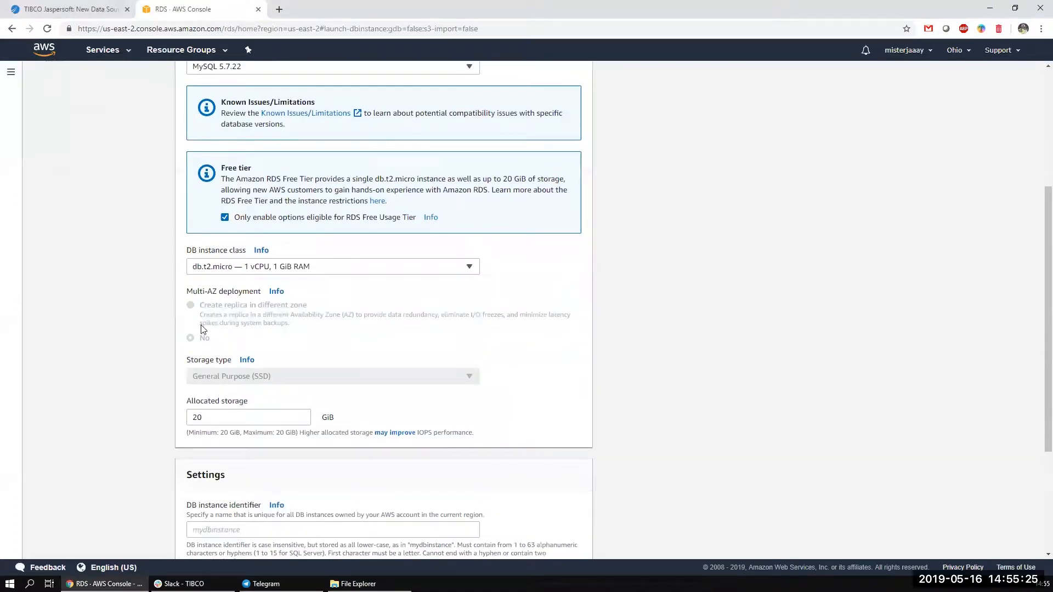
left_click(225, 366)
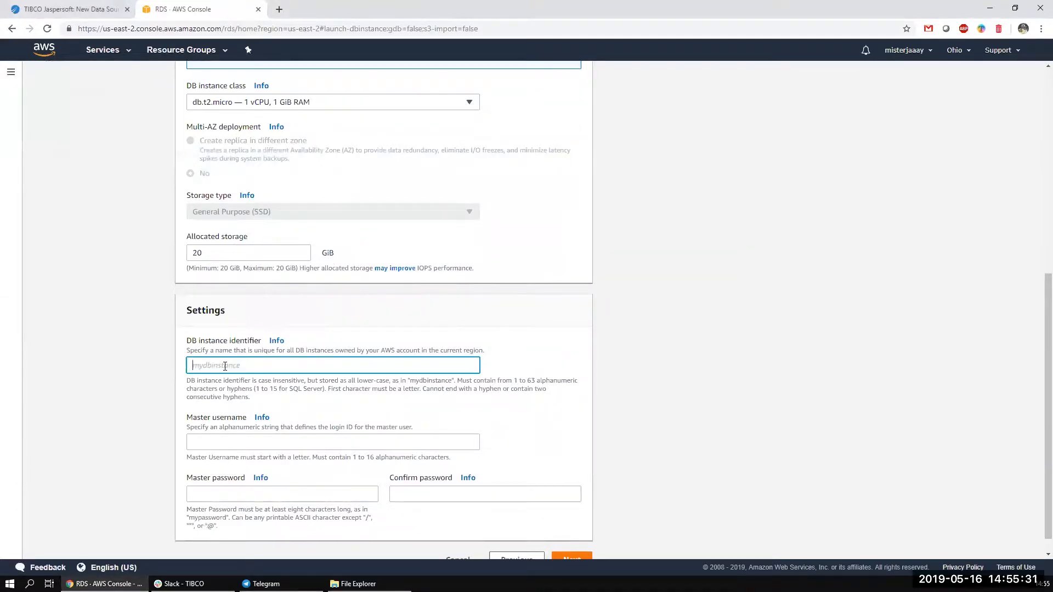
type("myawsinstance")
Set master username root with a matching master password, then proceed to advanced settings.
left_click(239, 441)
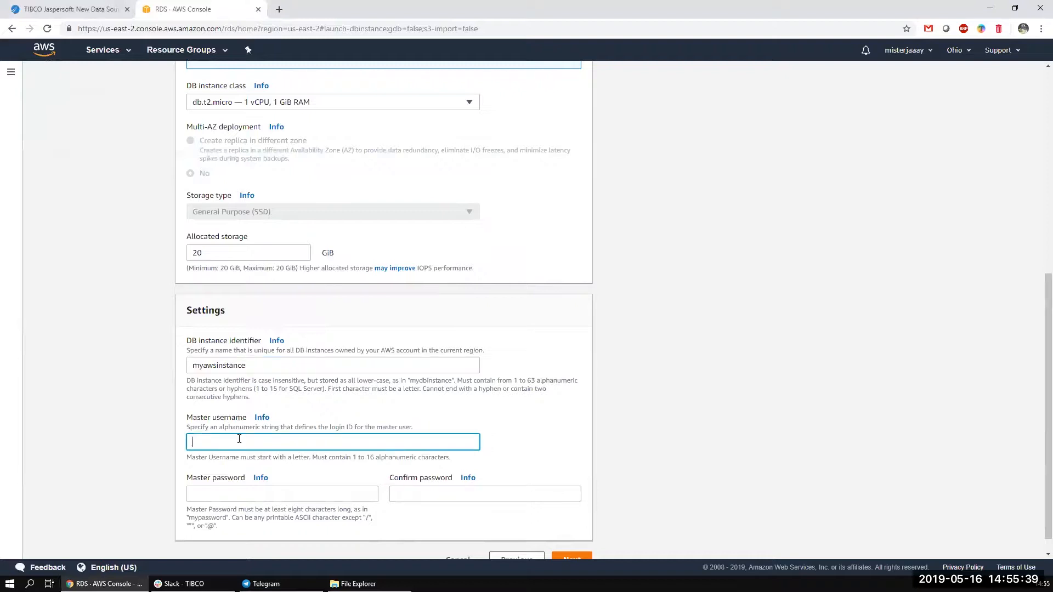
type("root")
key("Tab")
type("pas")
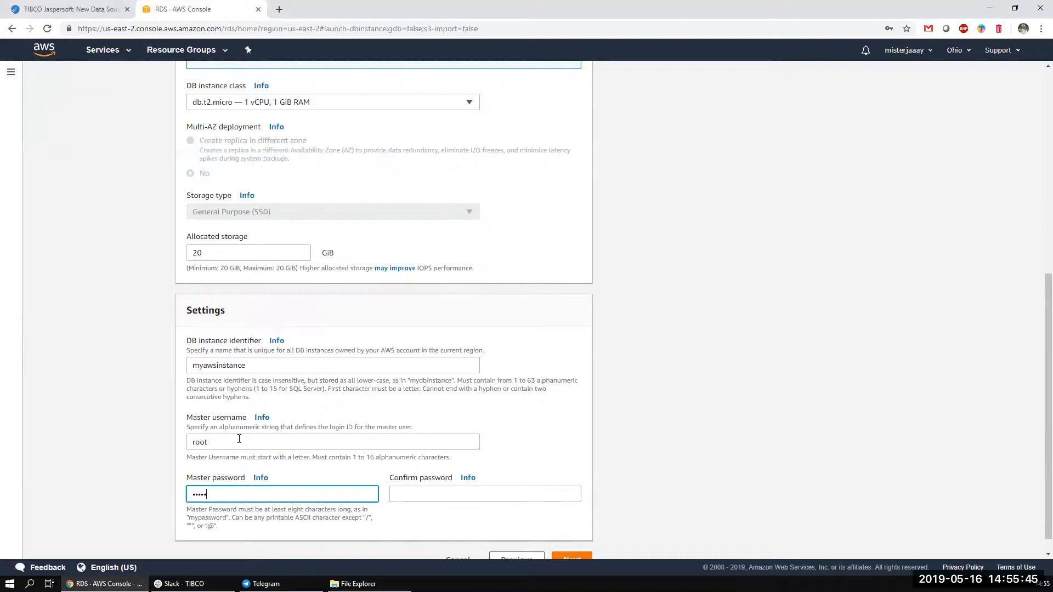
key("Tab")
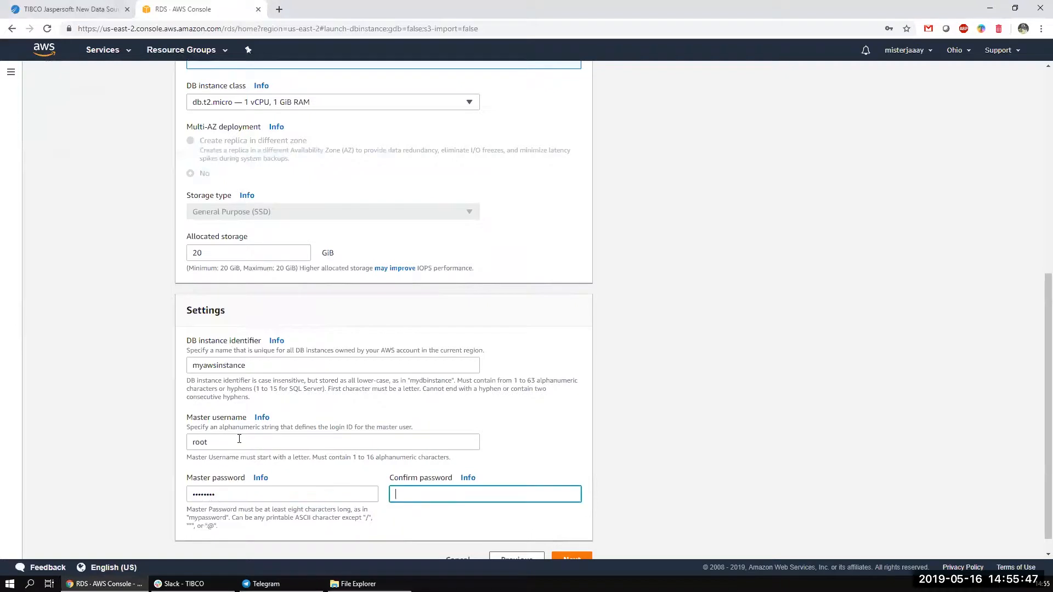
type("password")
scroll(305, 400, "down", 1)
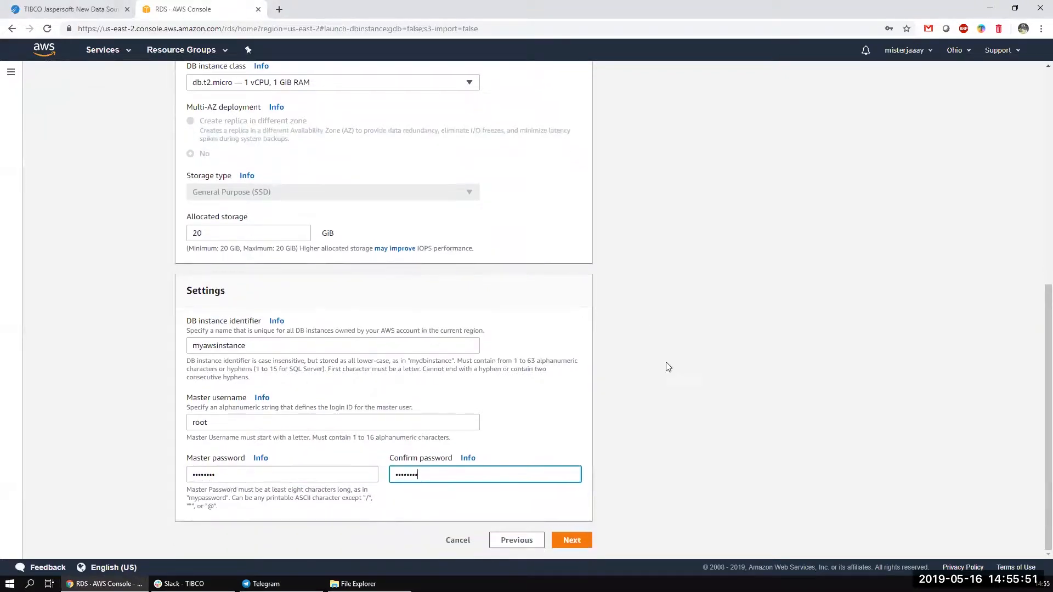
left_click(572, 541)
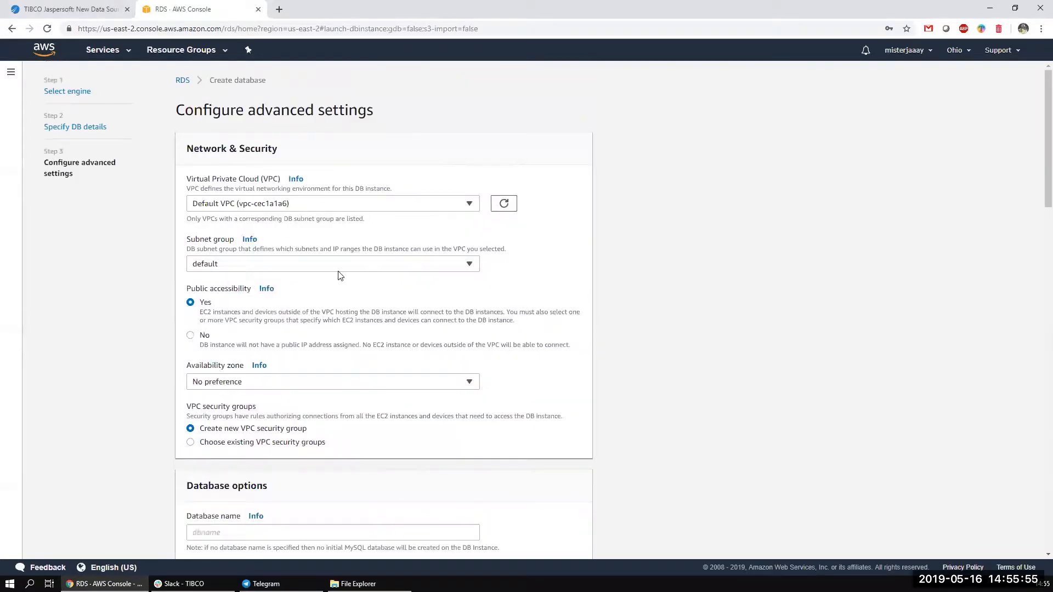
Highlight the Yes public accessibility option and its explanation text.
scroll(342, 274, "down", 1)
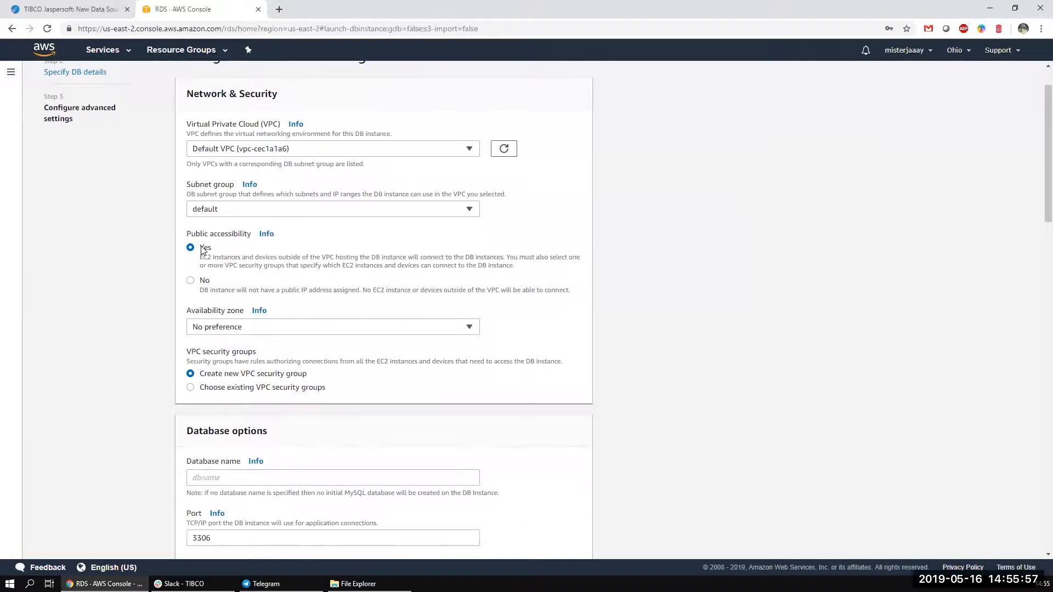
left_click_drag(202, 250, 214, 251)
left_click_drag(201, 259, 528, 267)
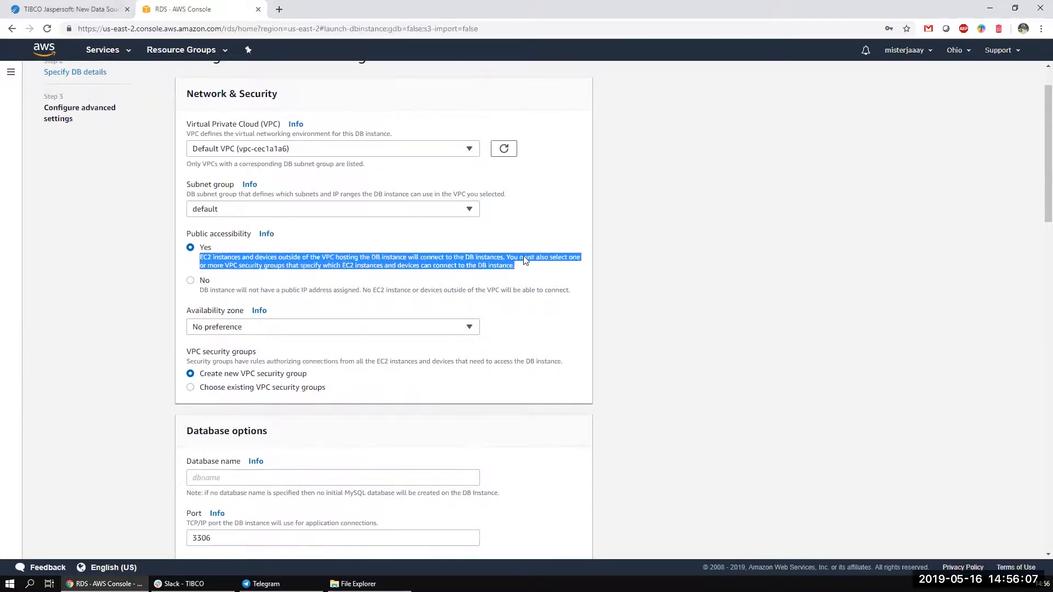
Keep No preference for availability zone and use an existing VPC security group.
scroll(394, 249, "down", 3)
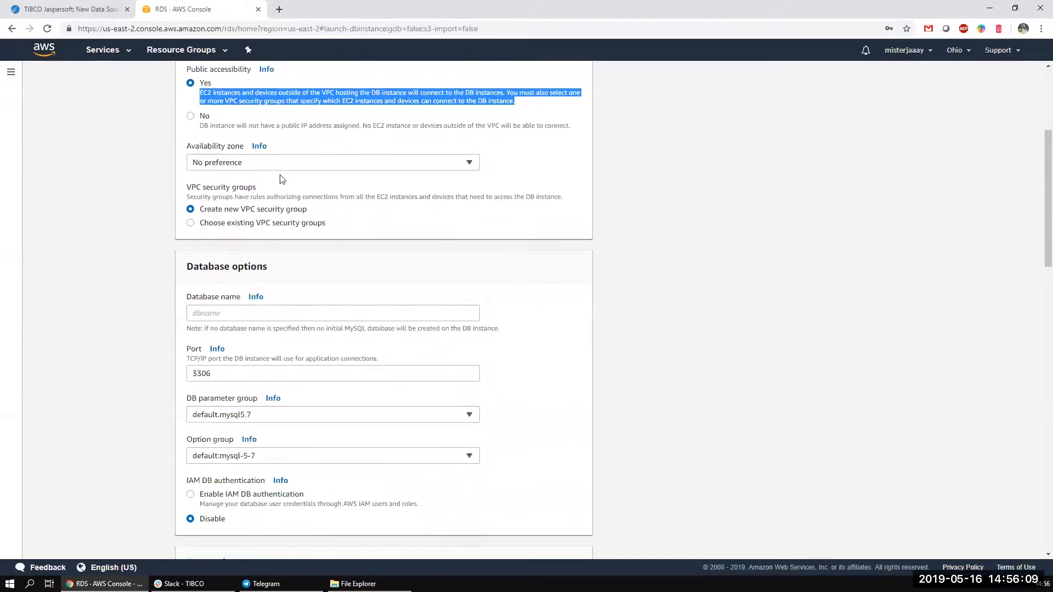
left_click(331, 163)
left_click(513, 185)
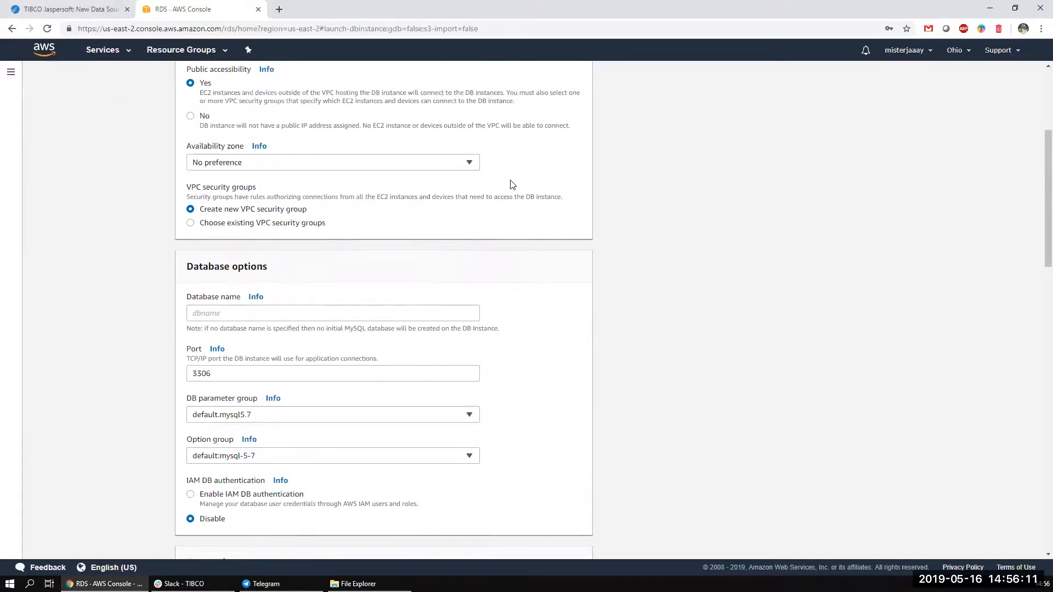
left_click(202, 224)
Name the database test_db.
scroll(269, 247, "down", 2)
left_click(267, 244)
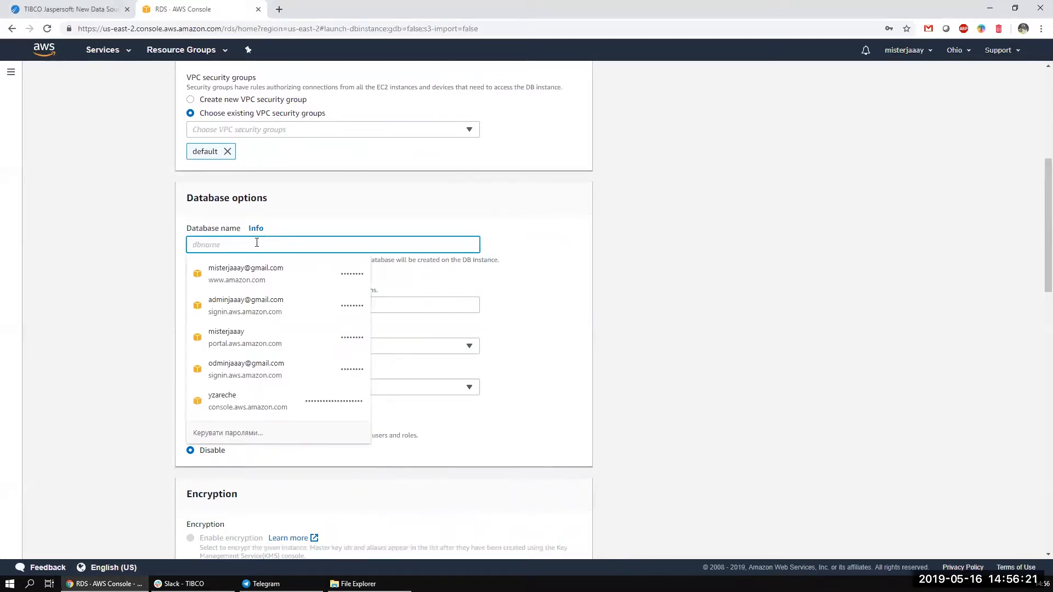
type("test_")
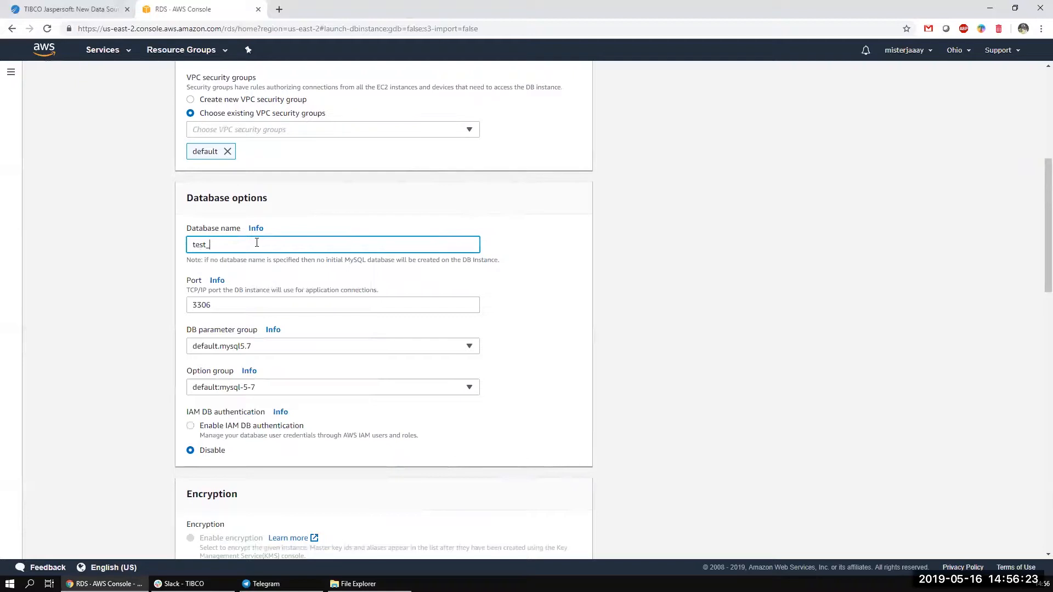
type("db")
left_click(570, 341)
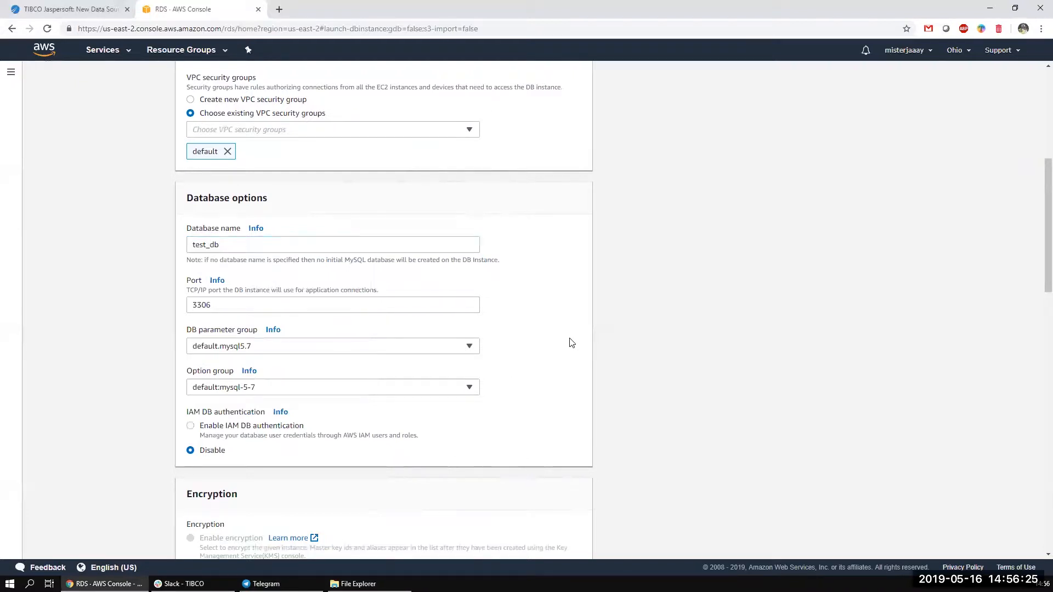
Disable auto minor version upgrade and deletion protection, then create the database.
scroll(570, 343, "down", 7)
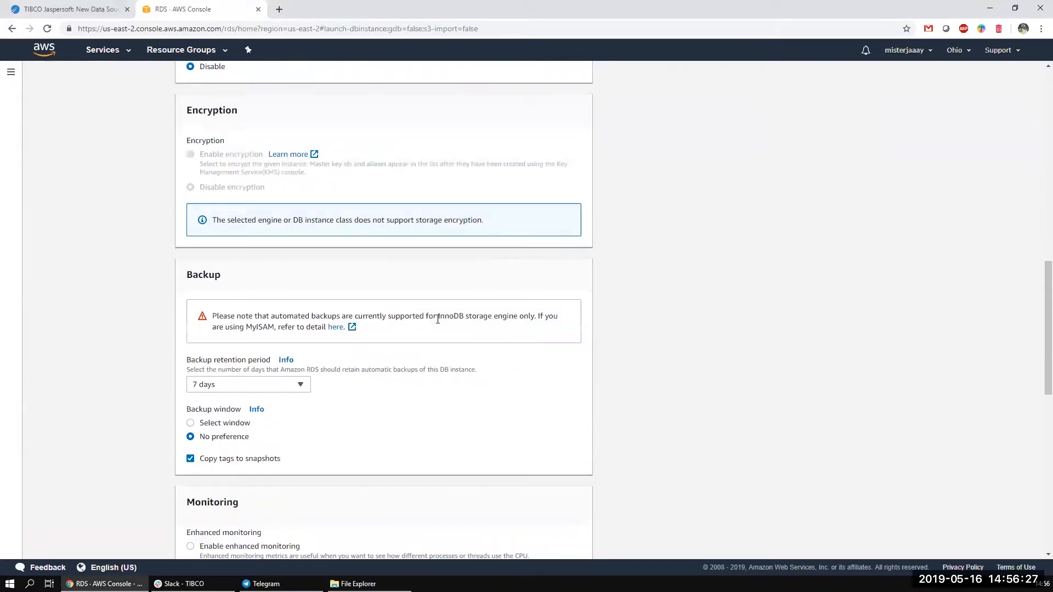
scroll(294, 308, "down", 12)
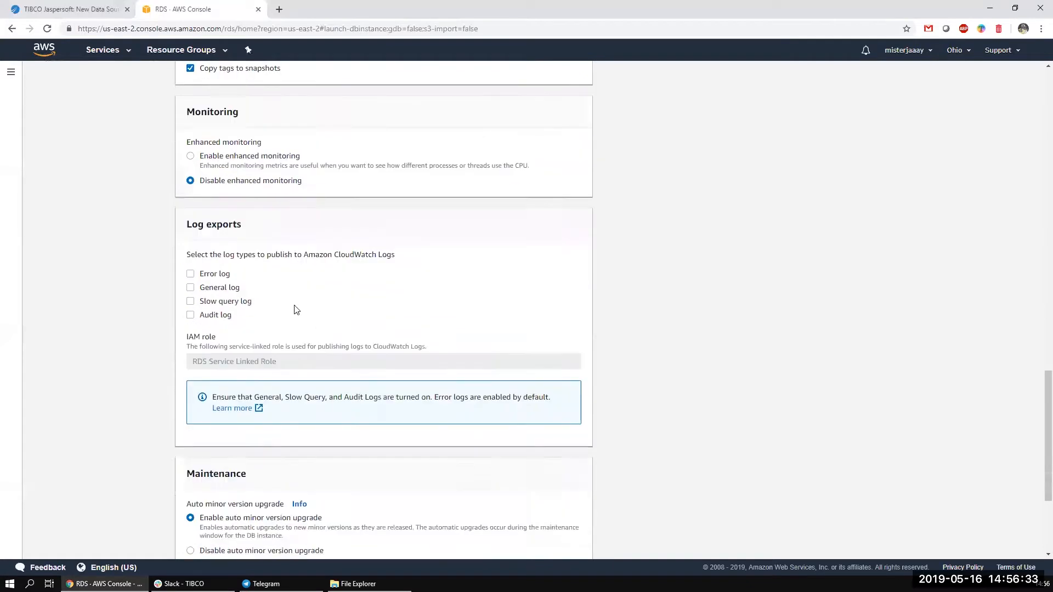
left_click(196, 366)
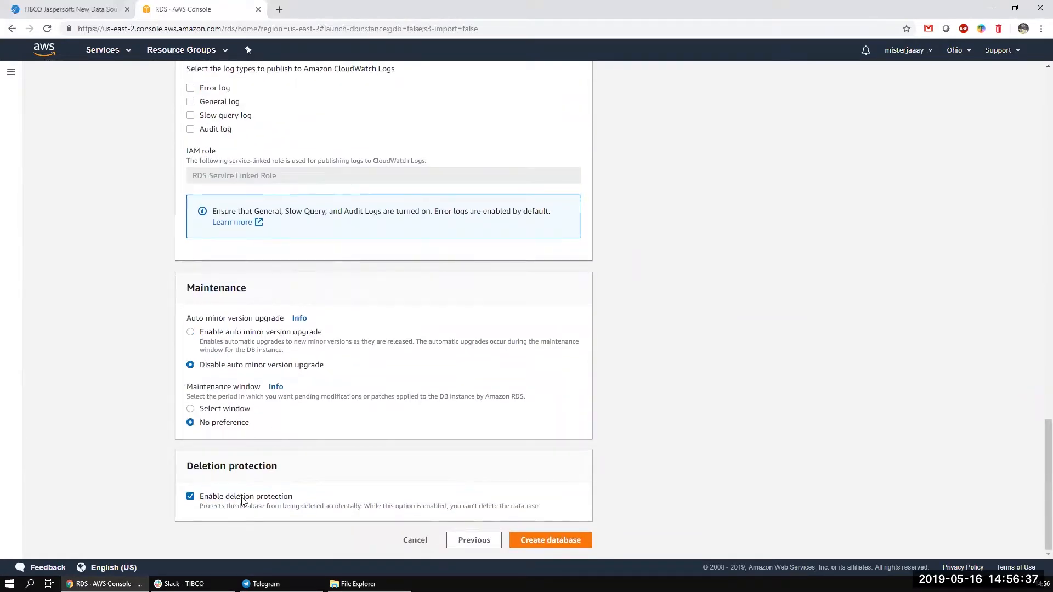
left_click(190, 496)
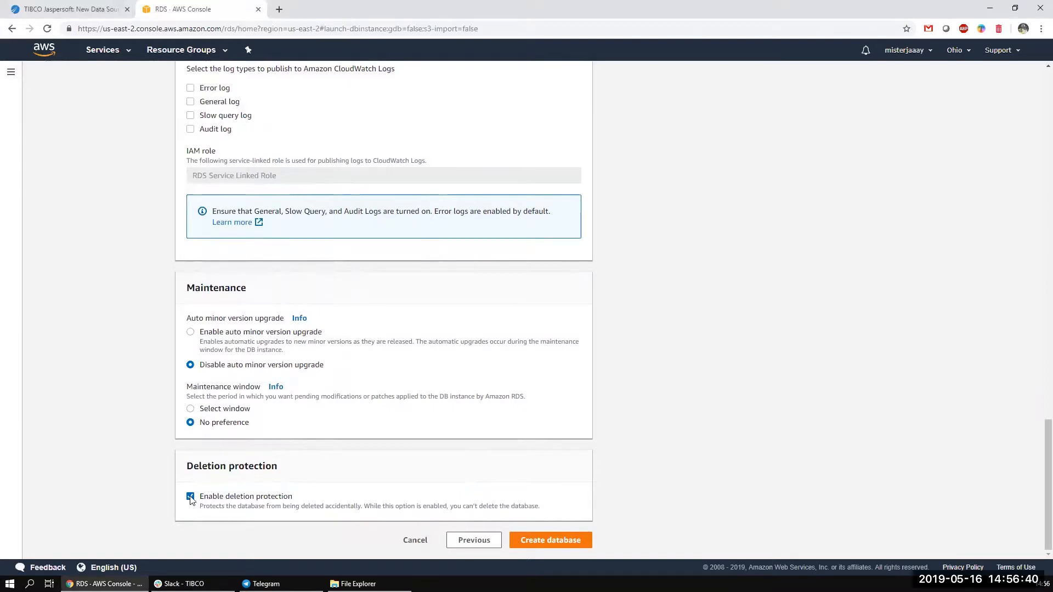
left_click(553, 542)
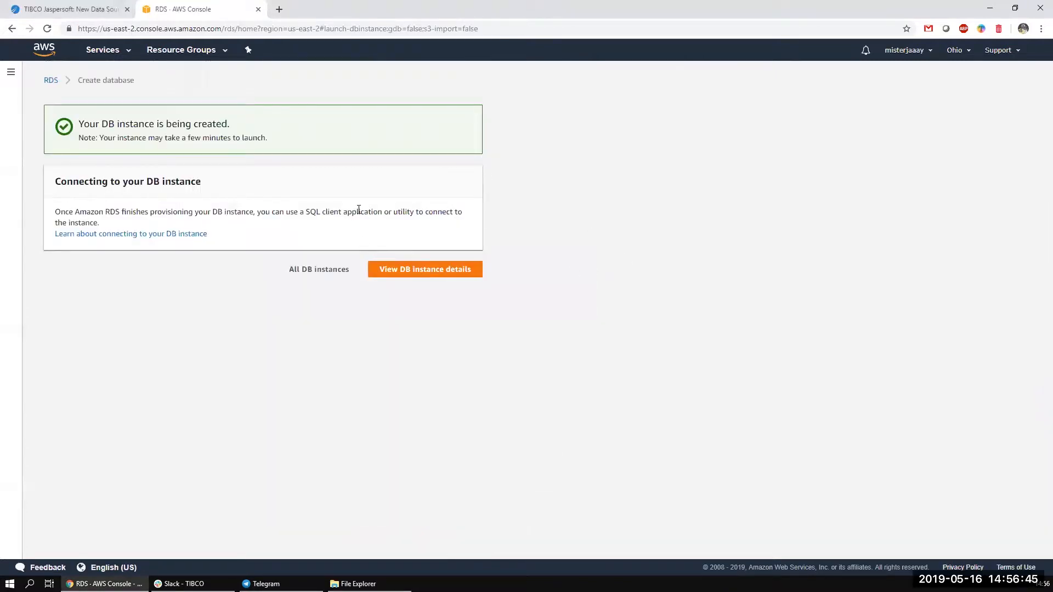
View the new instance, return to Databases, refresh until myawsinstance is Available, and open it.
left_click(423, 272)
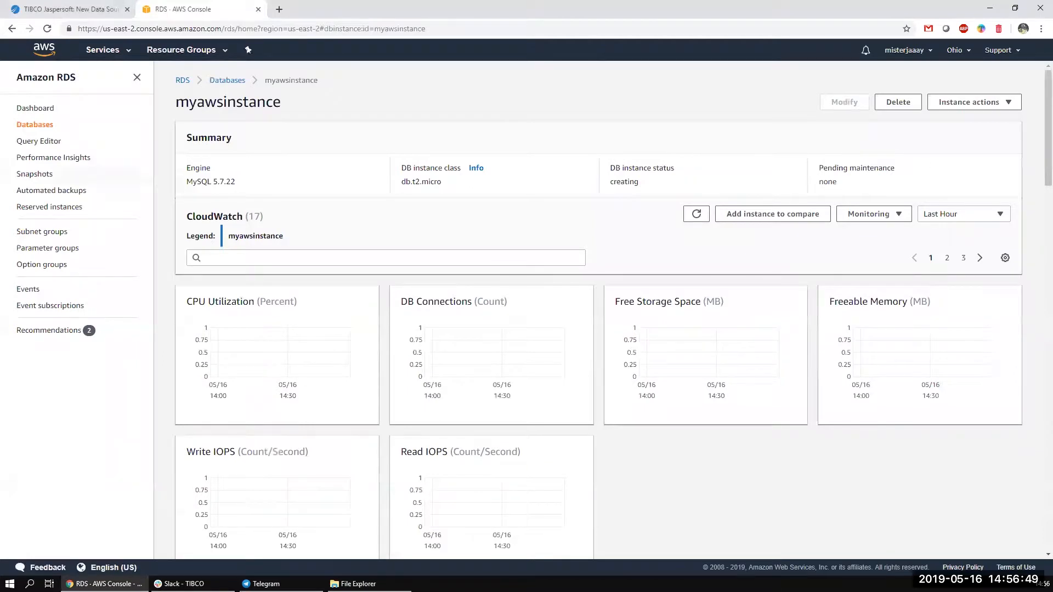
left_click(228, 84)
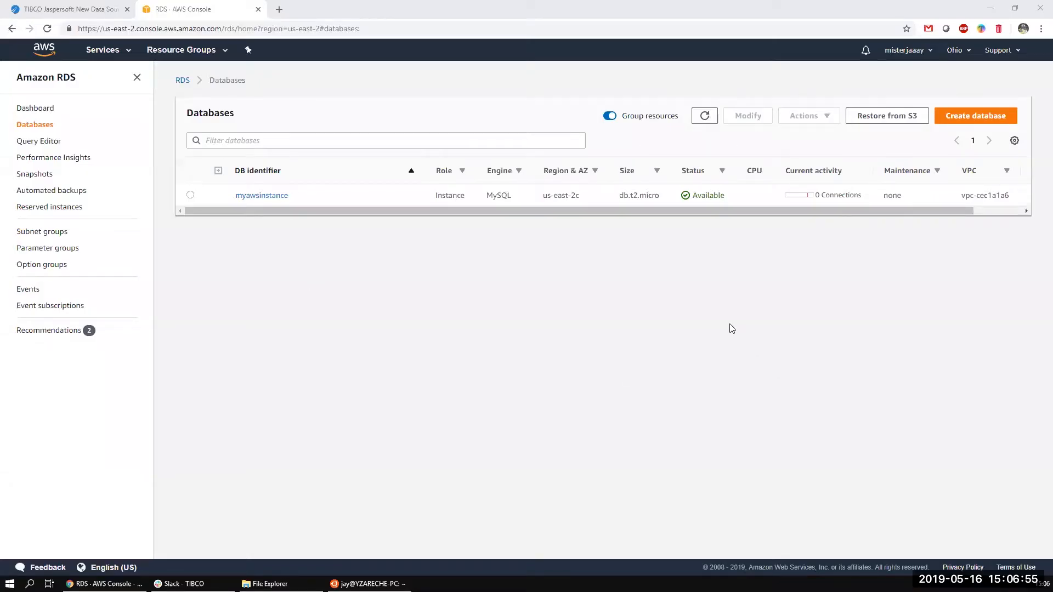
left_click(705, 115)
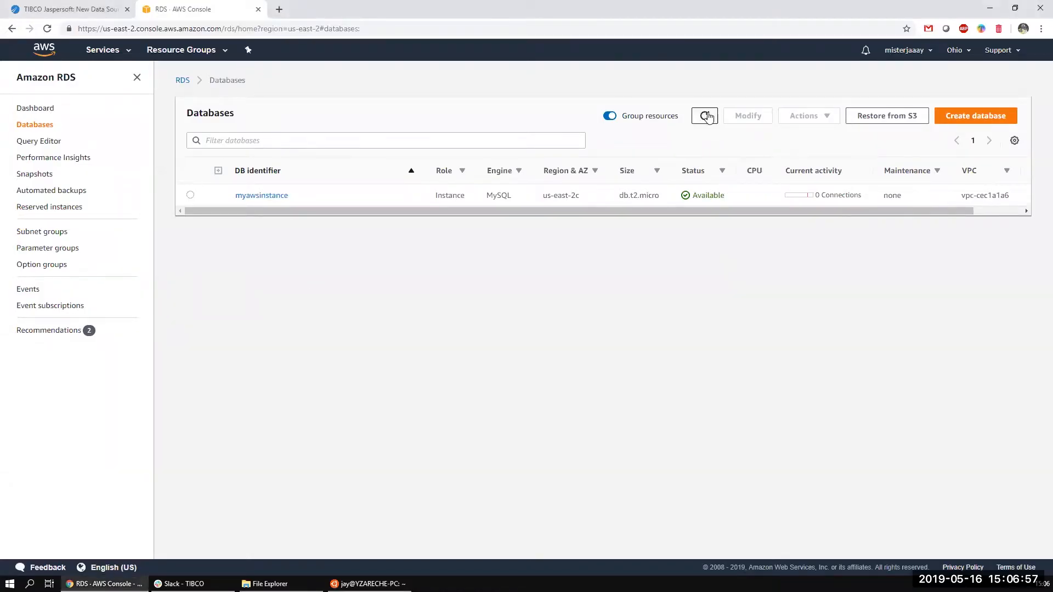
left_click(267, 197)
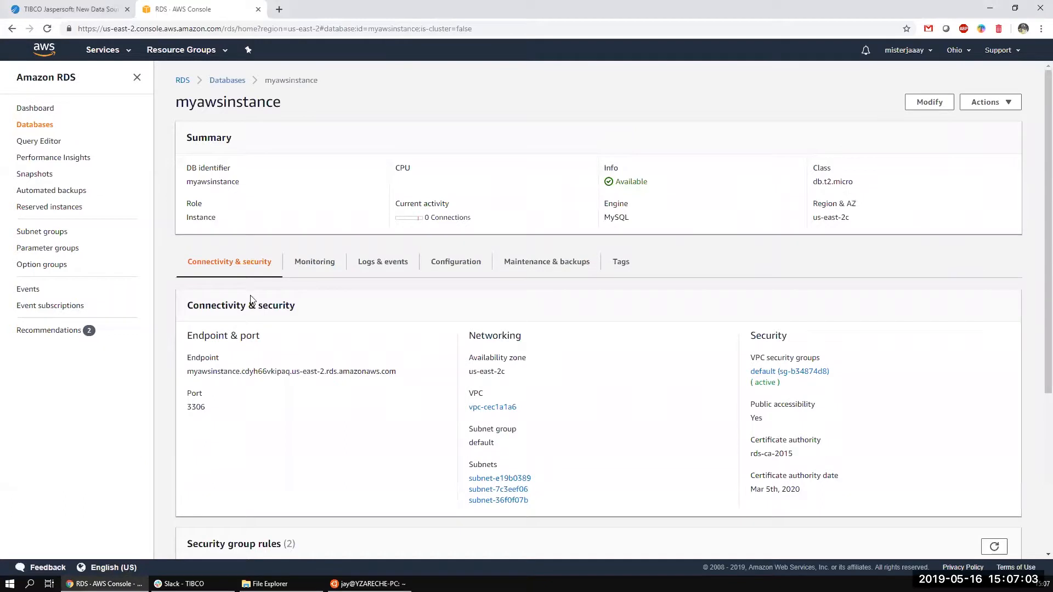
Copy myawsinstance's endpoint address and select its port number 3306.
left_click_drag(185, 377, 402, 376)
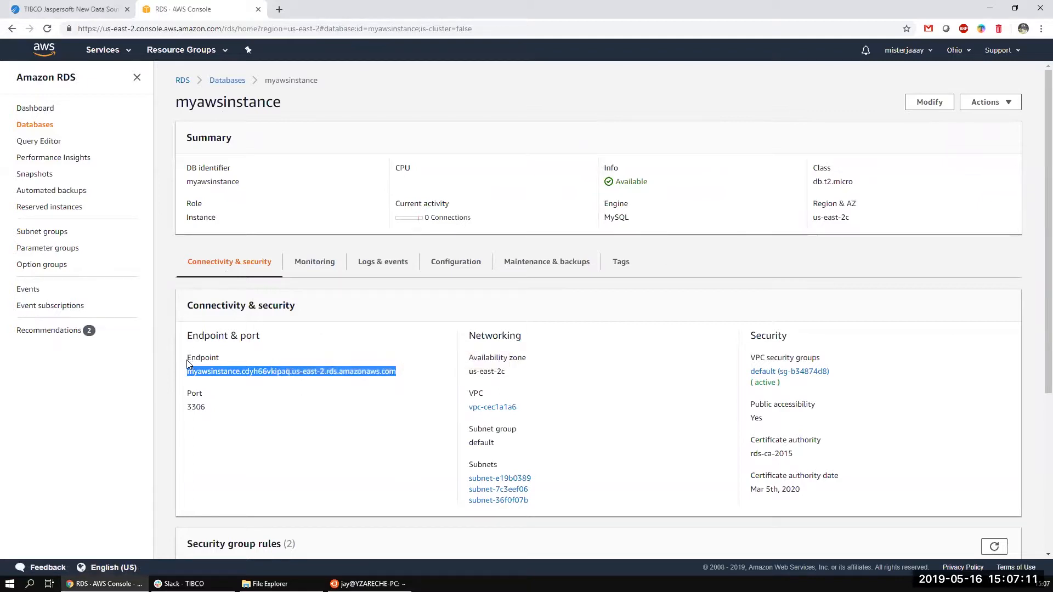
right_click(206, 372)
left_click(225, 382)
double_click(195, 407)
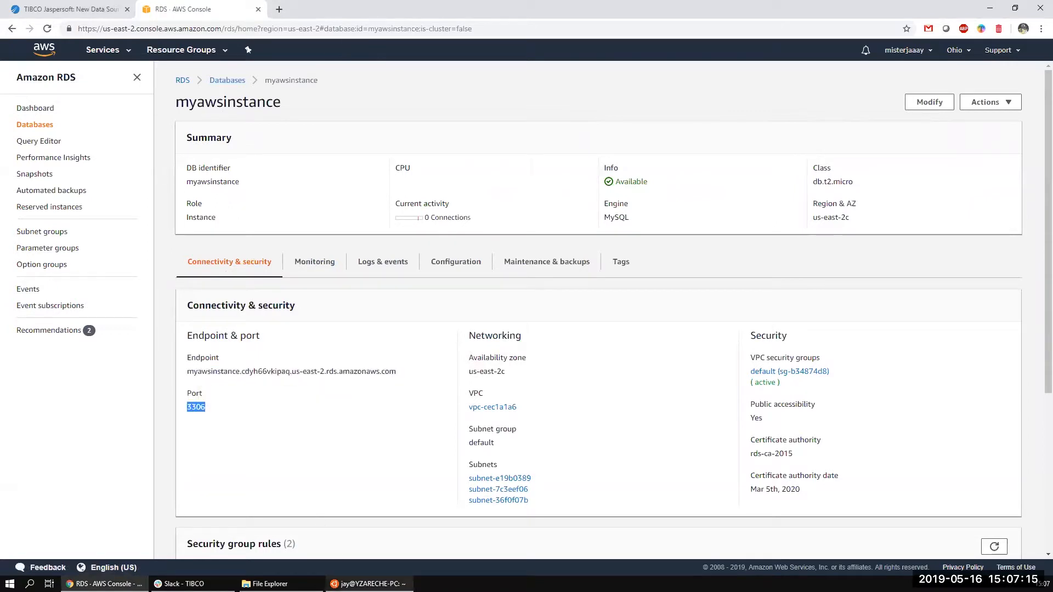
left_click(362, 584)
Copy the endpoint address again and paste it at the terminal prompt.
left_click(518, 132)
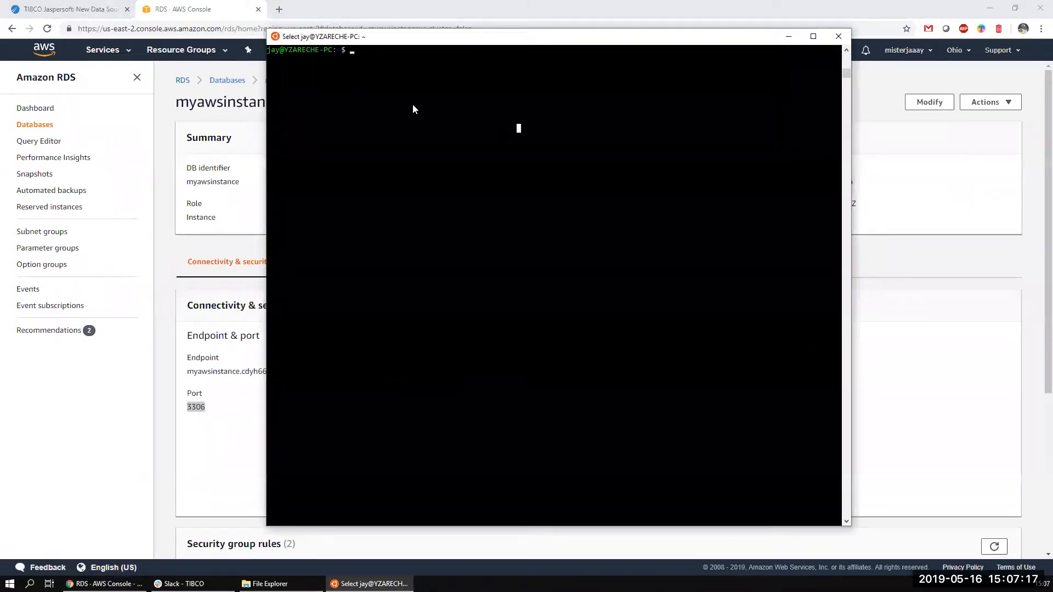
key("Escape")
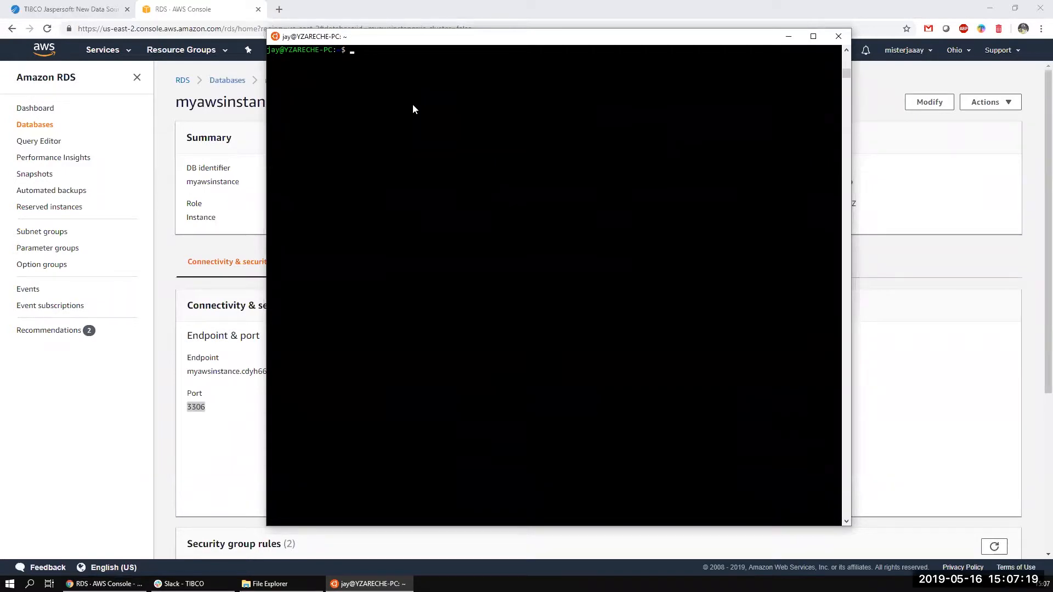
left_click_drag(198, 370, 396, 373)
right_click(389, 371)
left_click(390, 375)
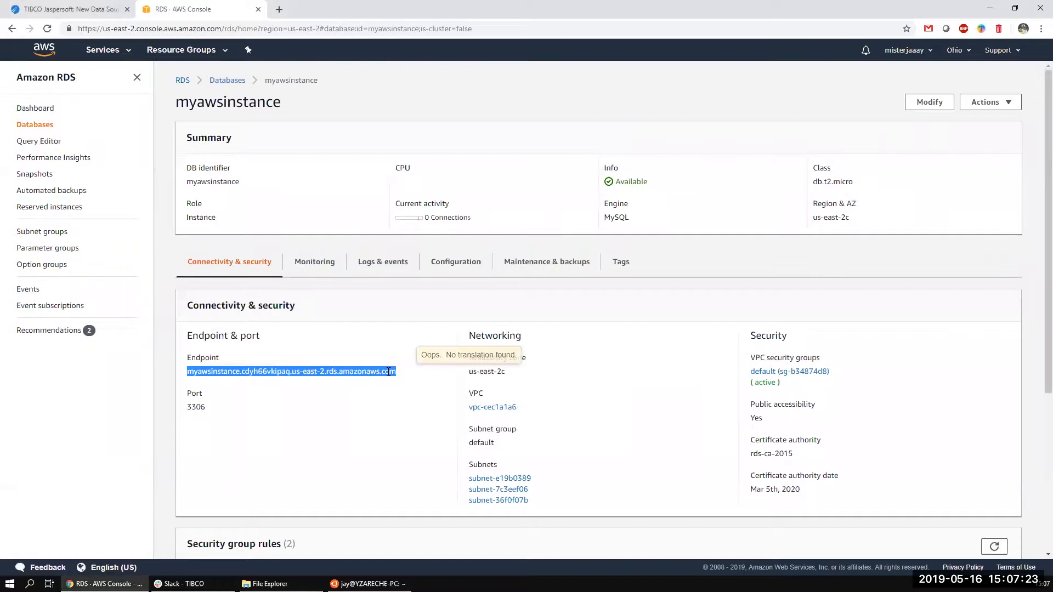
key("alt+Tab")
right_click(484, 154)
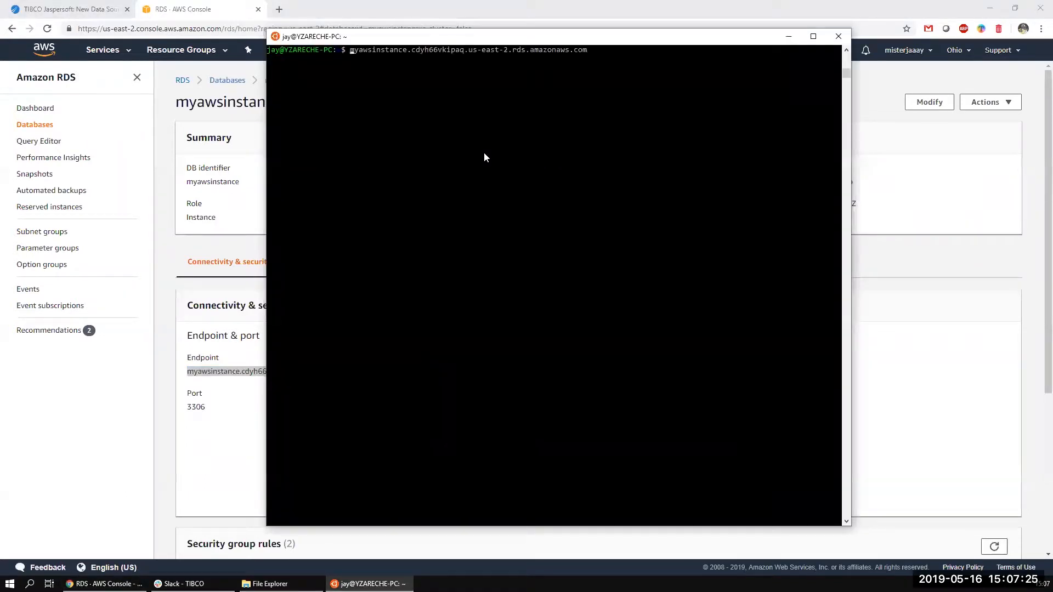
Run mysql -h<endpoint> -P3306 -uroot to connect to myawsinstance.
type("ьныйд")
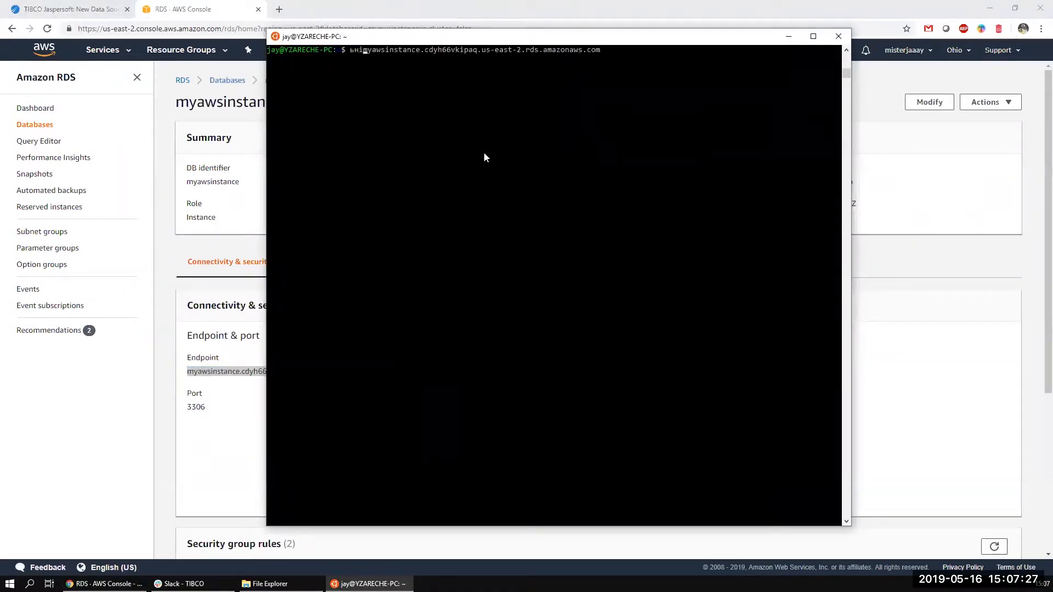
key("BackSpace")
key("BackSpace")
key("BackSpace")
key("BackSpace")
key("BackSpace")
key("BackSpace")
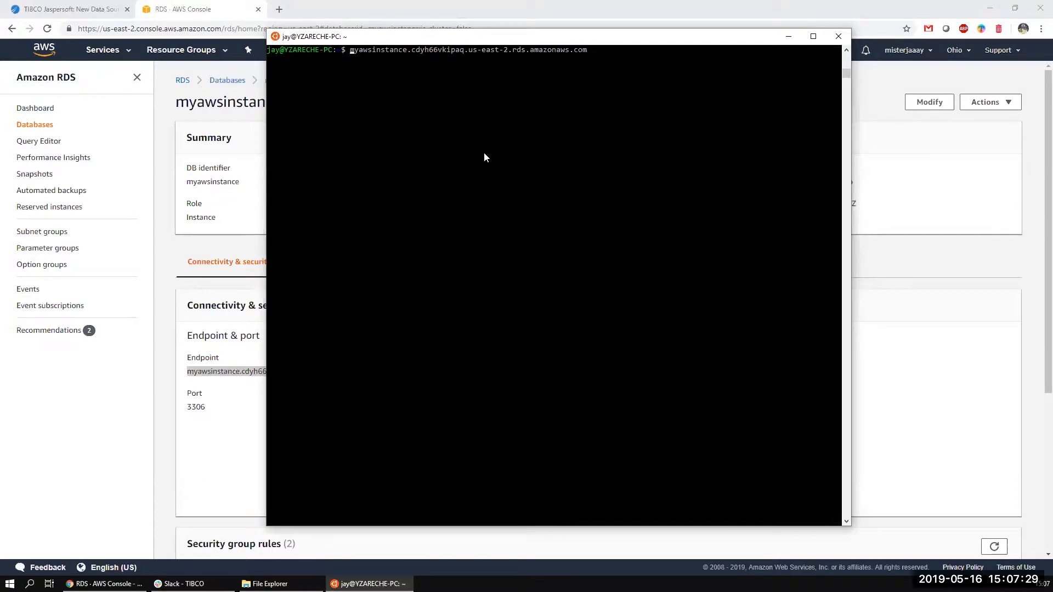
type("mysql ")
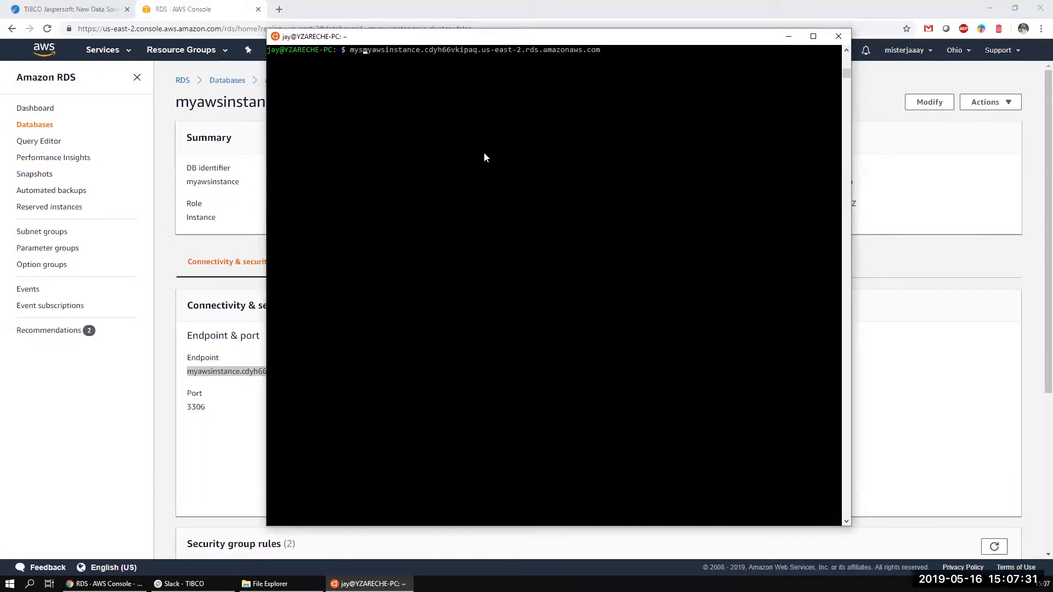
type("-h")
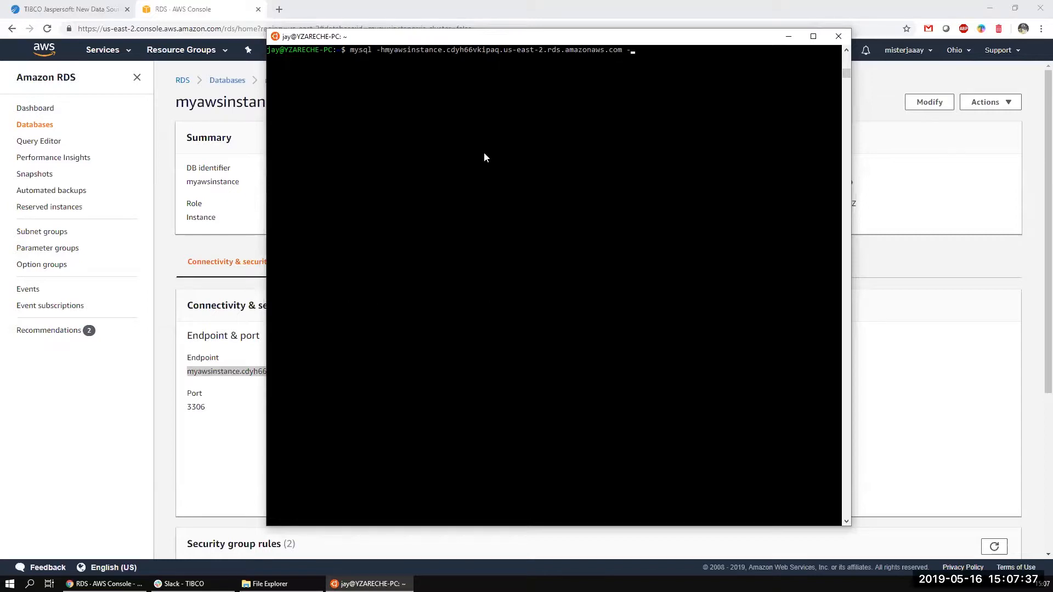
type(" -P3306 -uroot-p")
key("Return")
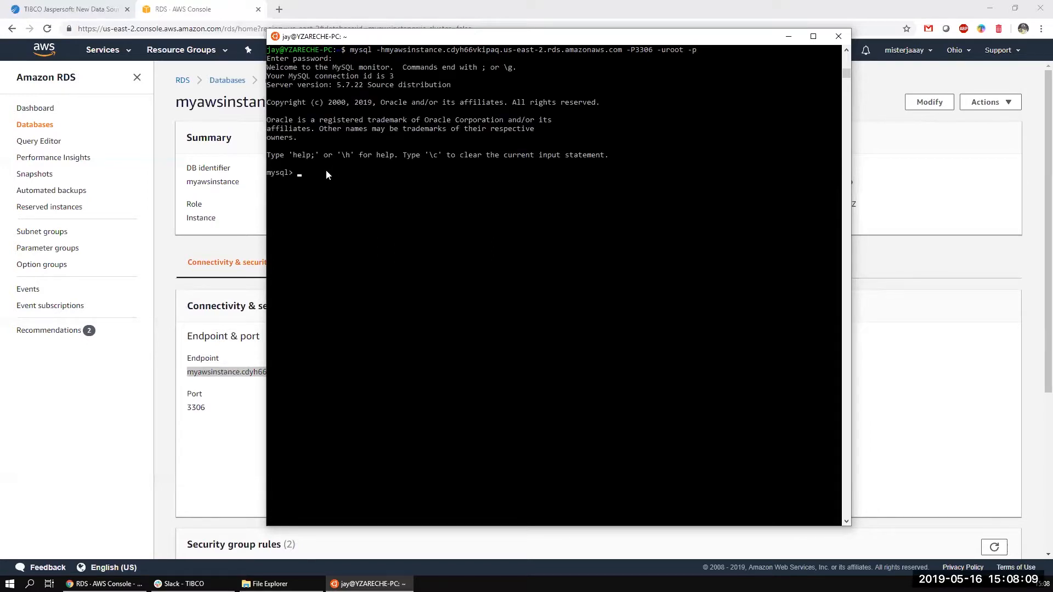
left_click(192, 4)
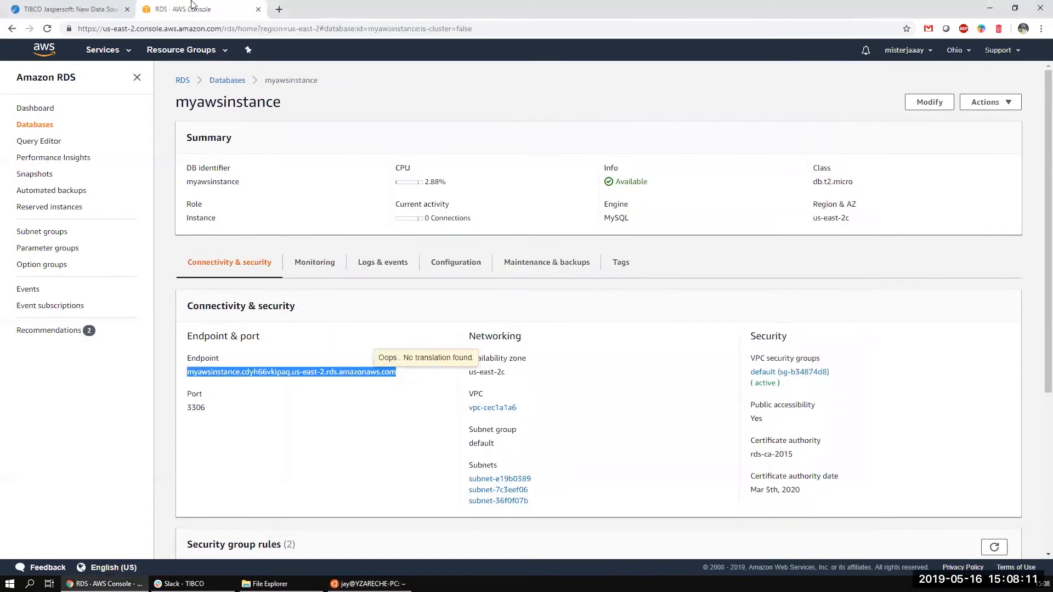
From the Jaspersoft home page, start a new data source and choose AWS Data Source type.
left_click(97, 10)
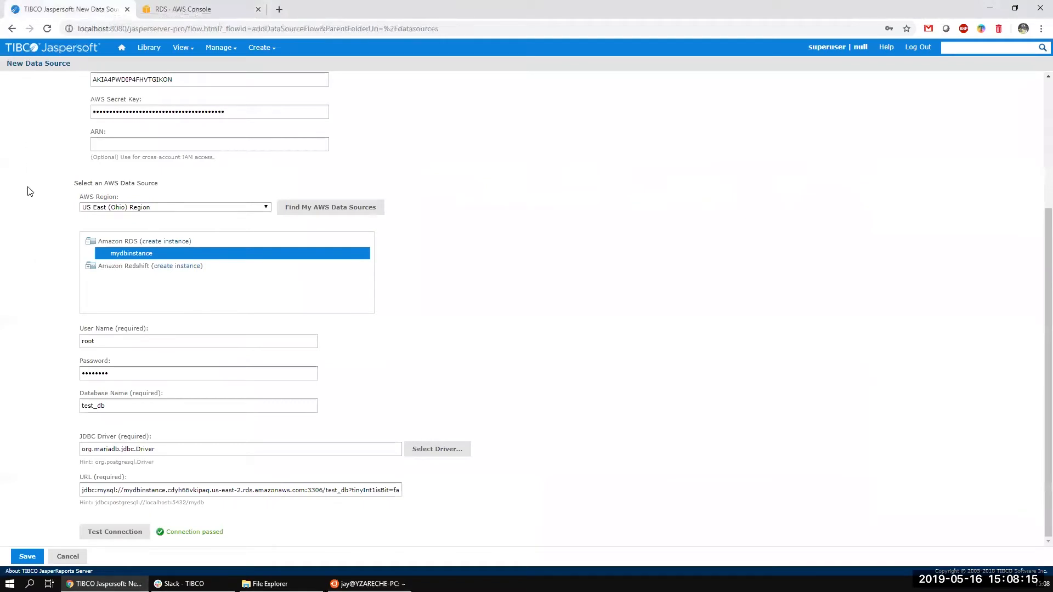
scroll(42, 151, "up", 3)
left_click(118, 48)
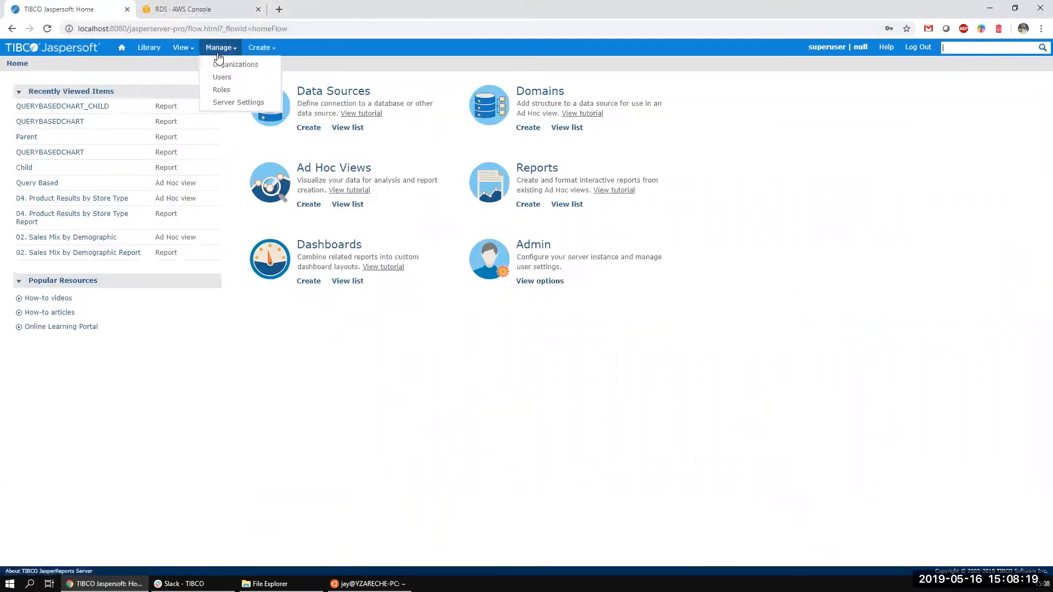
left_click(308, 129)
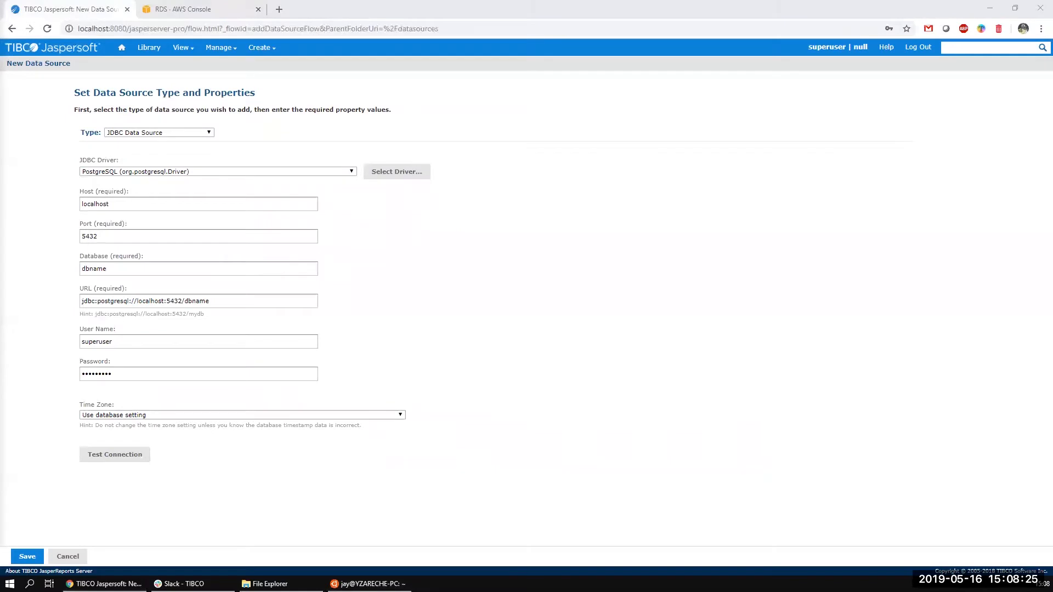
left_click(158, 133)
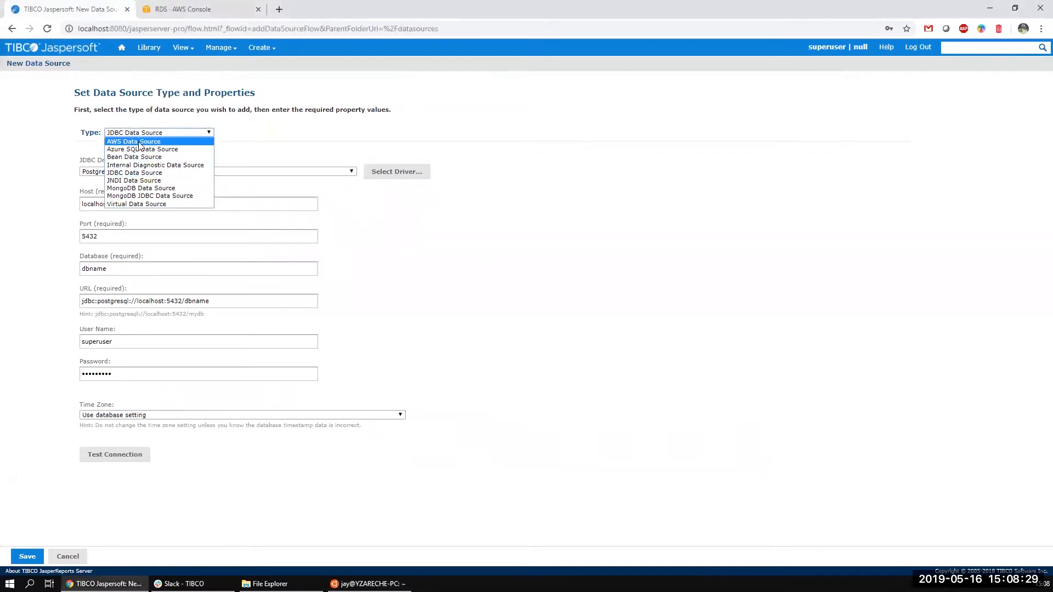
left_click(139, 142)
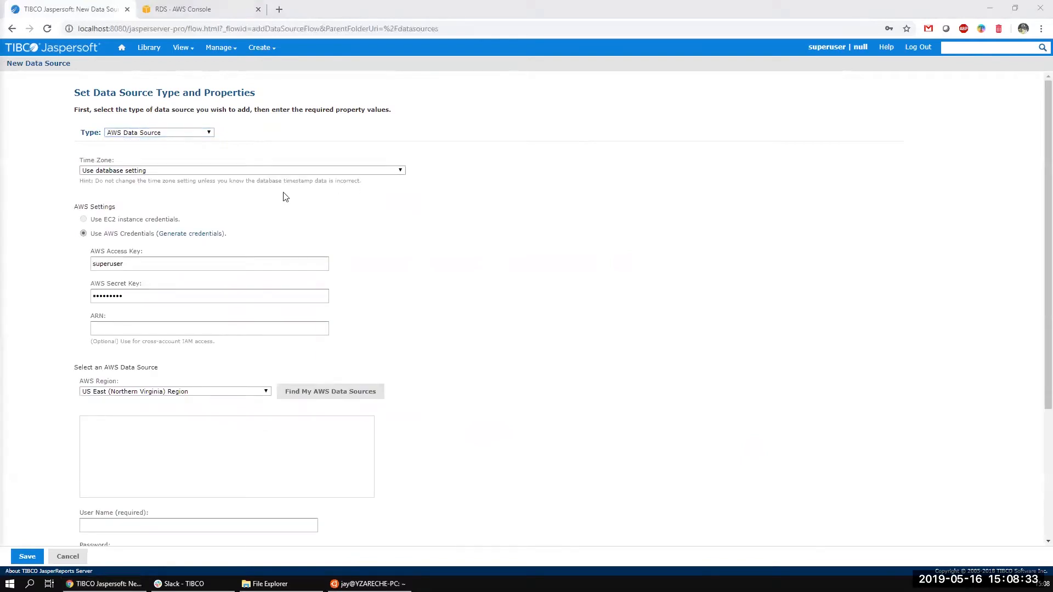
Replace the prefilled AWS Access Key and AWS Secret Key with the real credentials.
left_click_drag(130, 266, 50, 264)
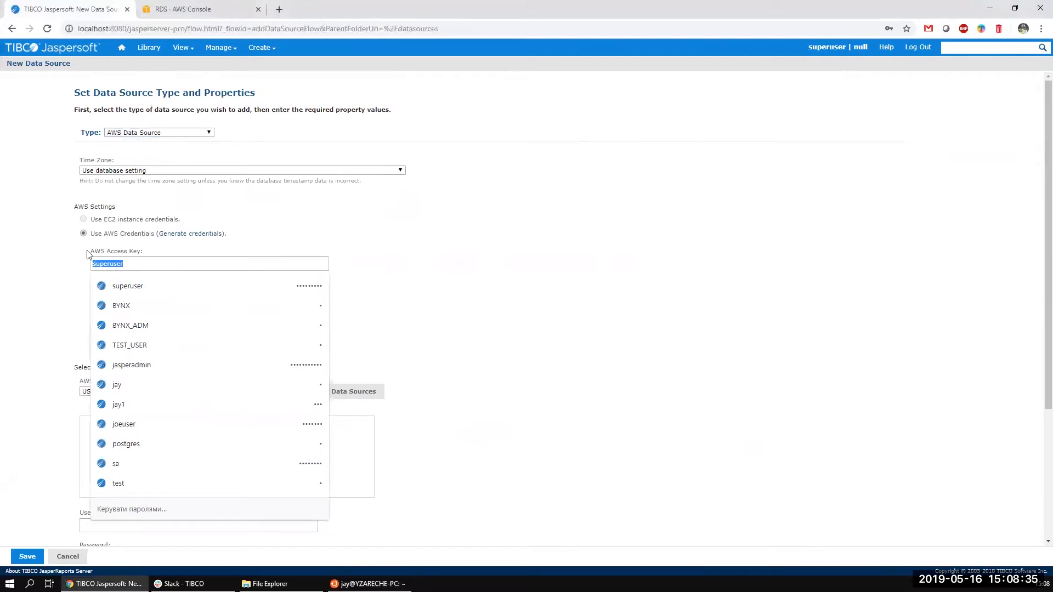
key("ctrl+v")
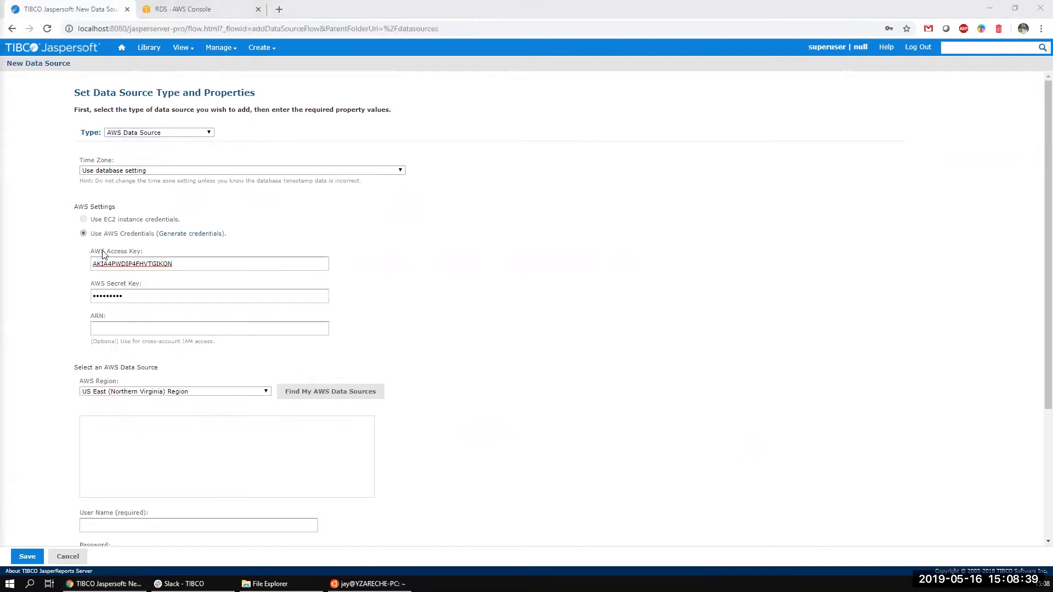
left_click_drag(131, 297, 31, 295)
key("ctrl+v")
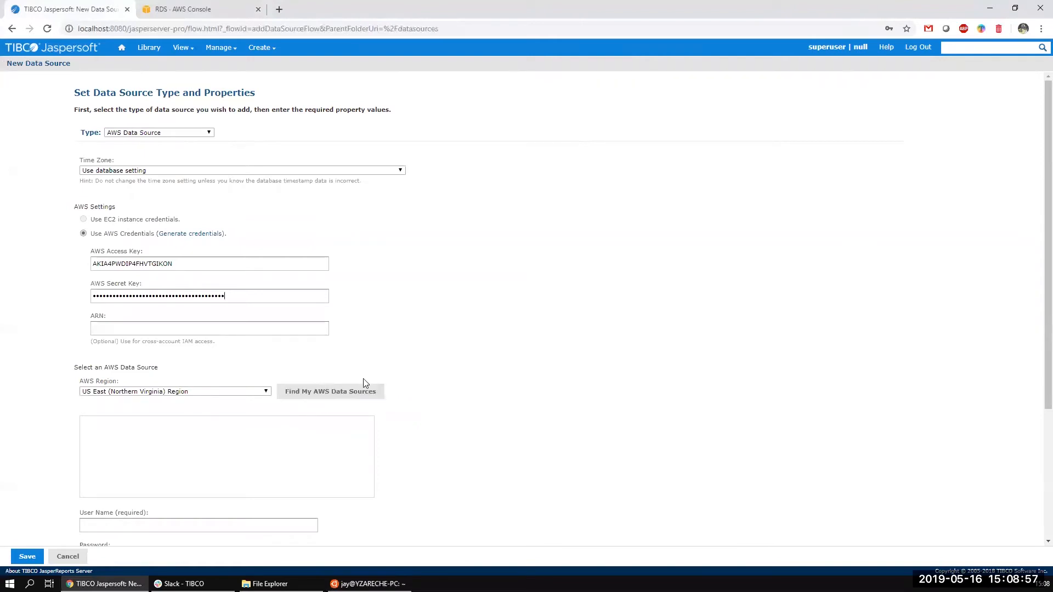
Choose region US East (Ohio), find AWS data sources, and select myawsinstance under Amazon RDS.
left_click(104, 393)
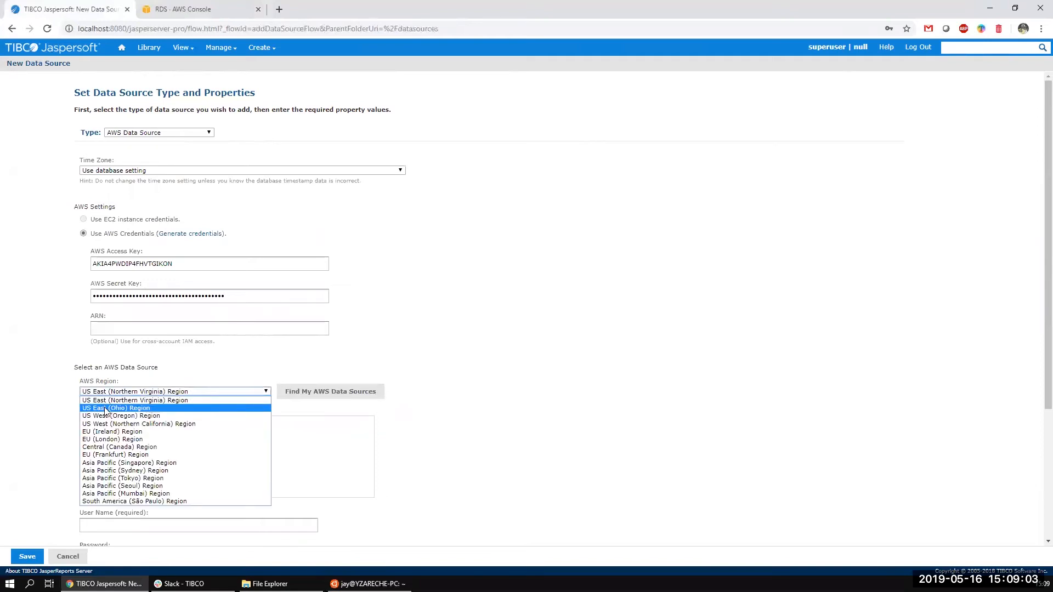
left_click(138, 409)
left_click(308, 392)
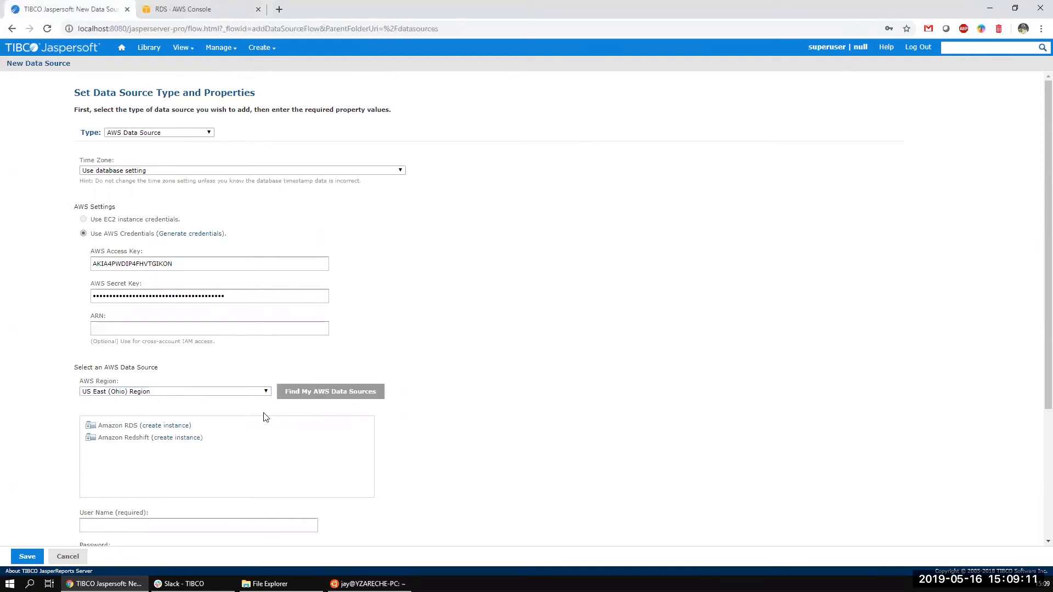
left_click(88, 428)
scroll(35, 372, "down", 2)
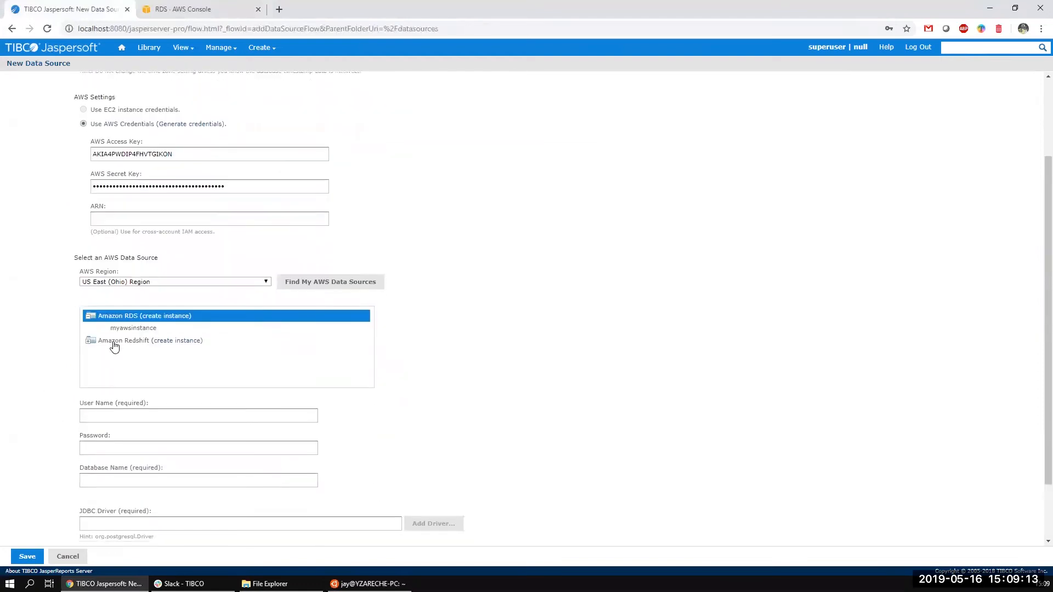
left_click(128, 329)
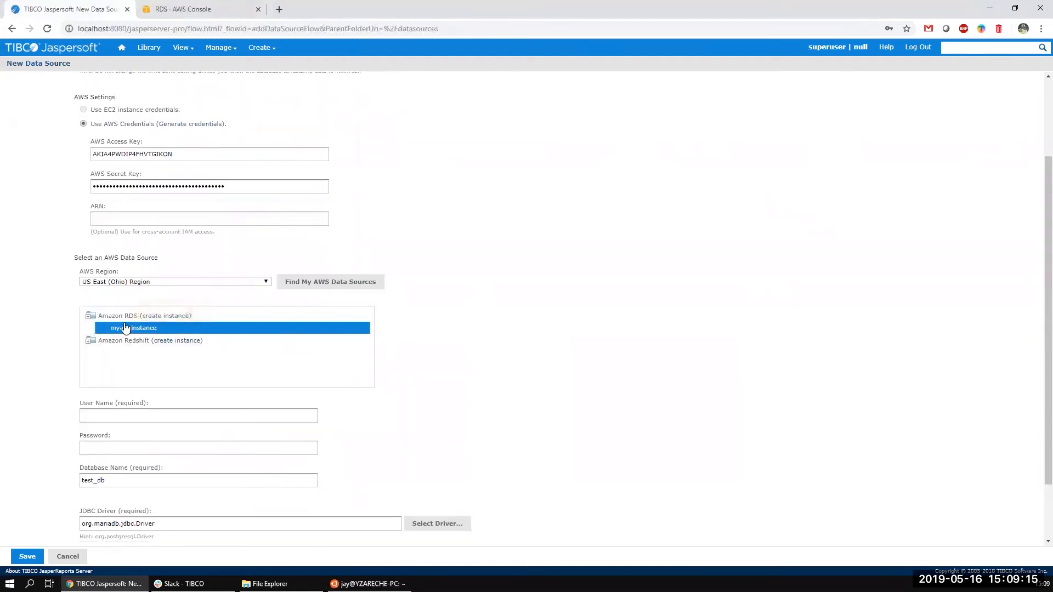
scroll(68, 347, "down", 2)
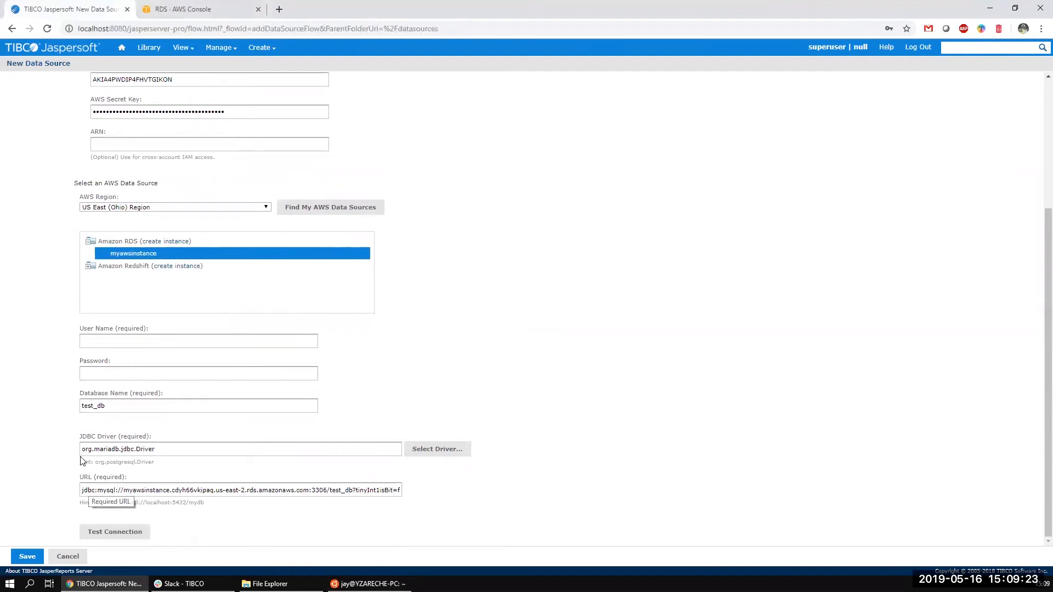
Log in as root with the database password and confirm the connection test passes.
left_click(118, 342)
type("r")
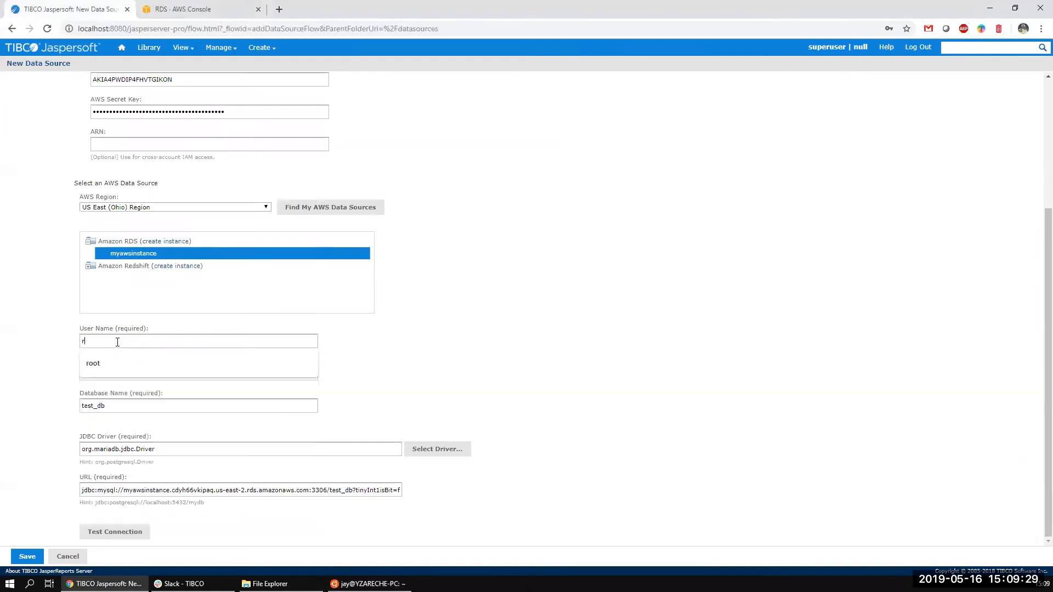
type("oot")
left_click(123, 373)
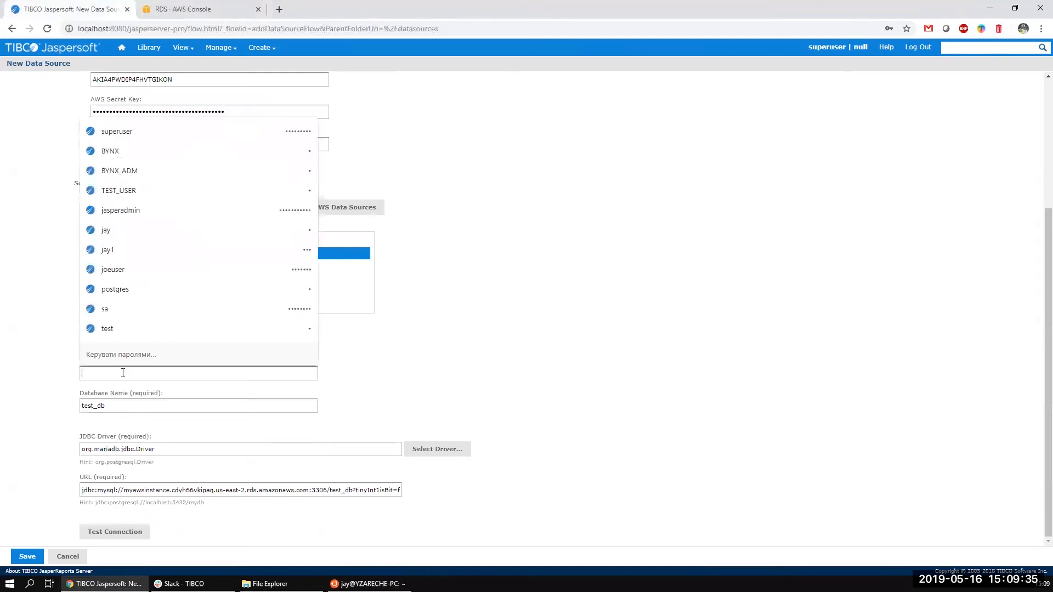
type("•••••")
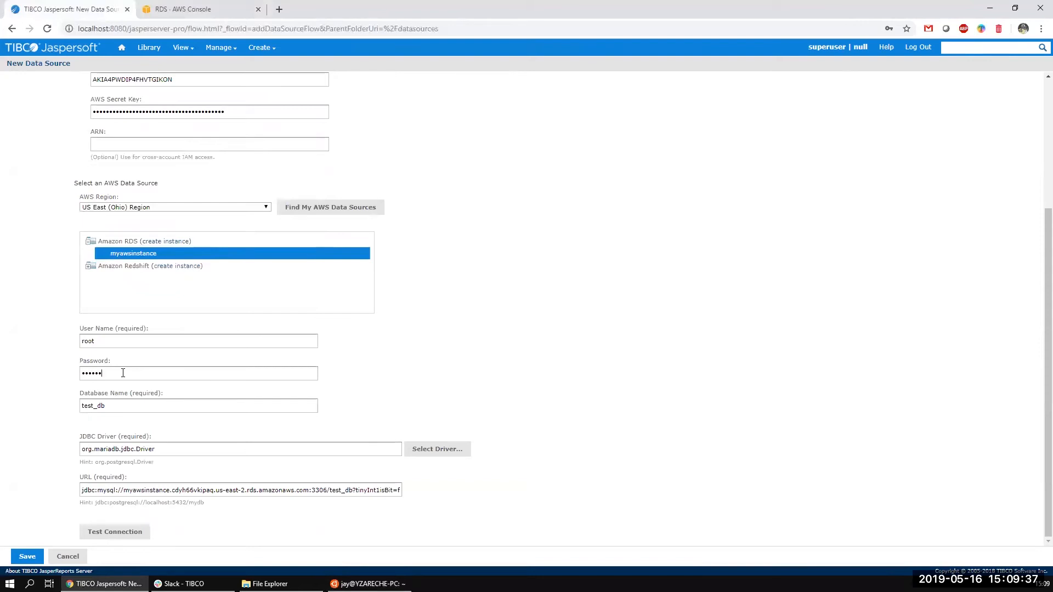
left_click(111, 536)
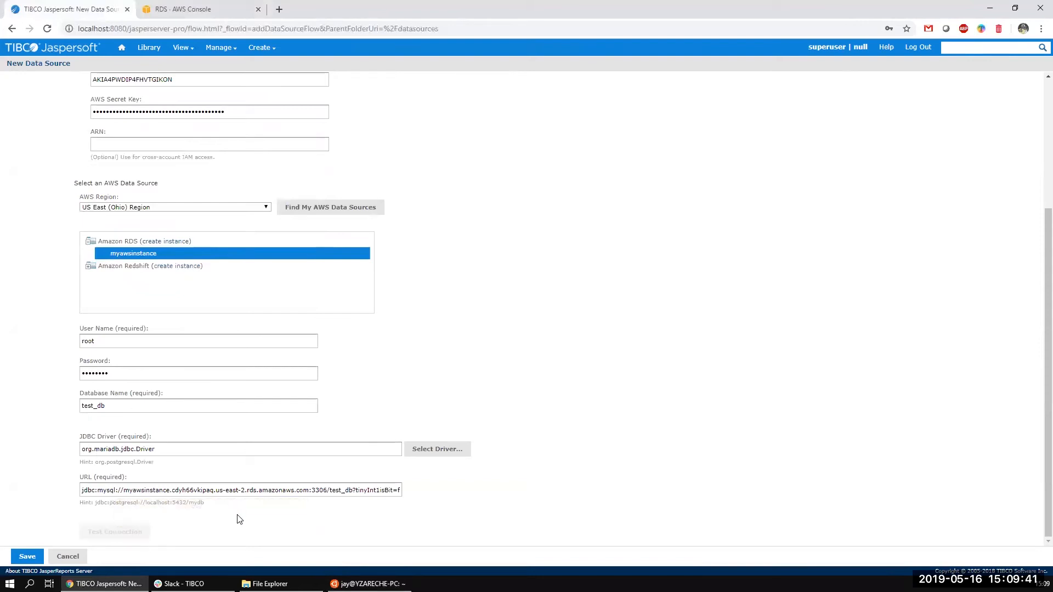
left_click_drag(242, 537, 164, 533)
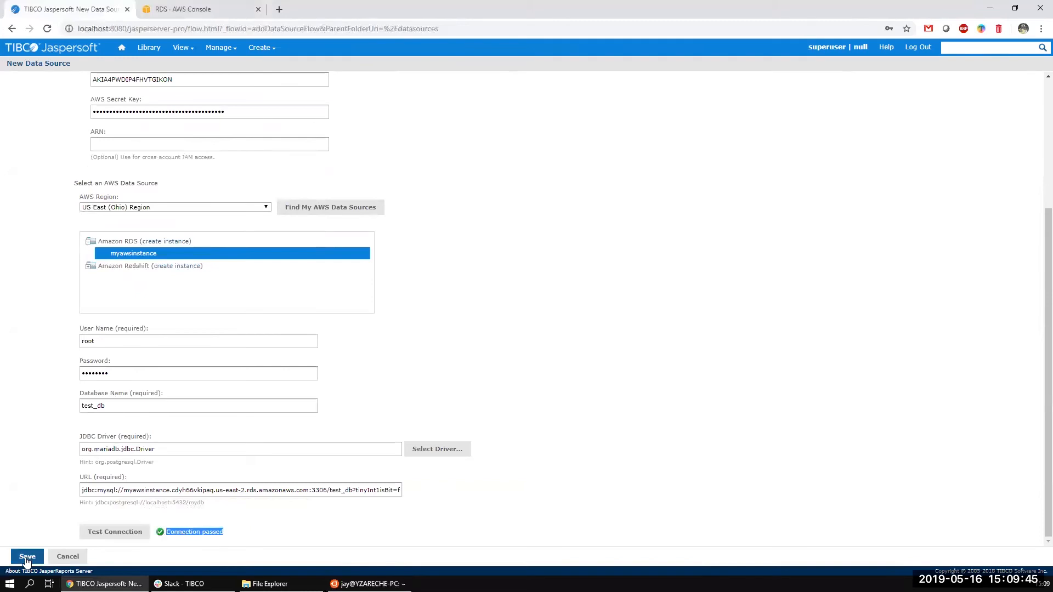
Save the new data source under the name TestAWSconnection.
left_click(27, 558)
left_click(445, 238)
type("TestAWSconnection")
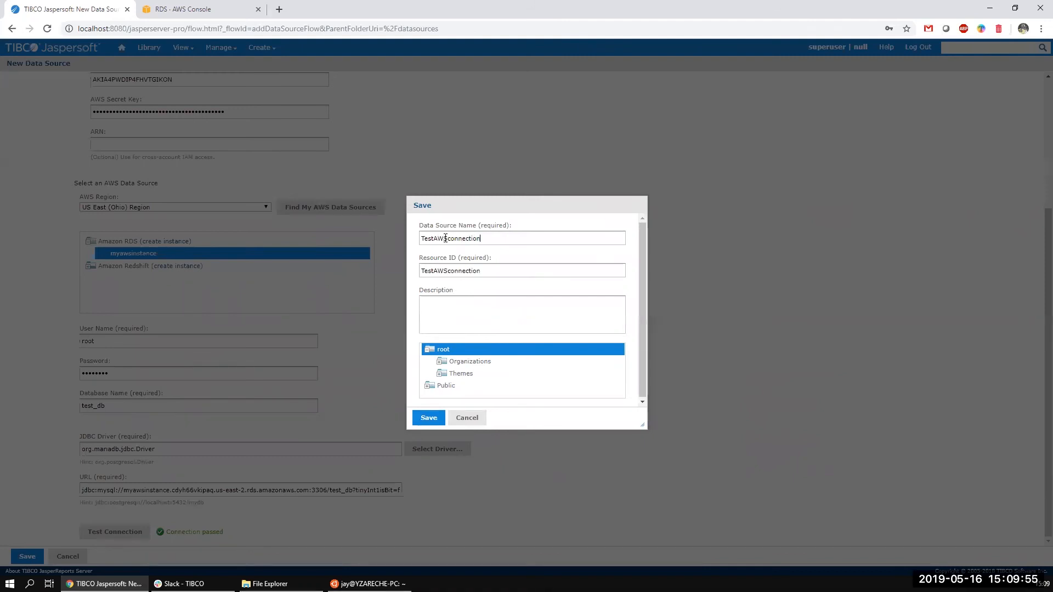
Store the data source in the Public > Samples > Data Sources repository folder.
left_click(441, 386)
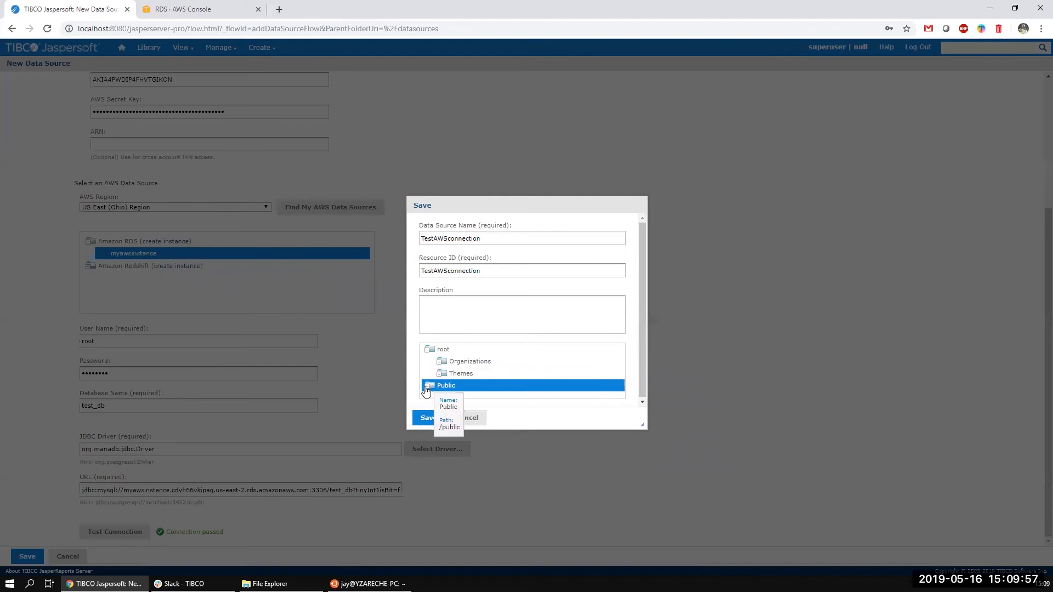
scroll(463, 379, "down", 3)
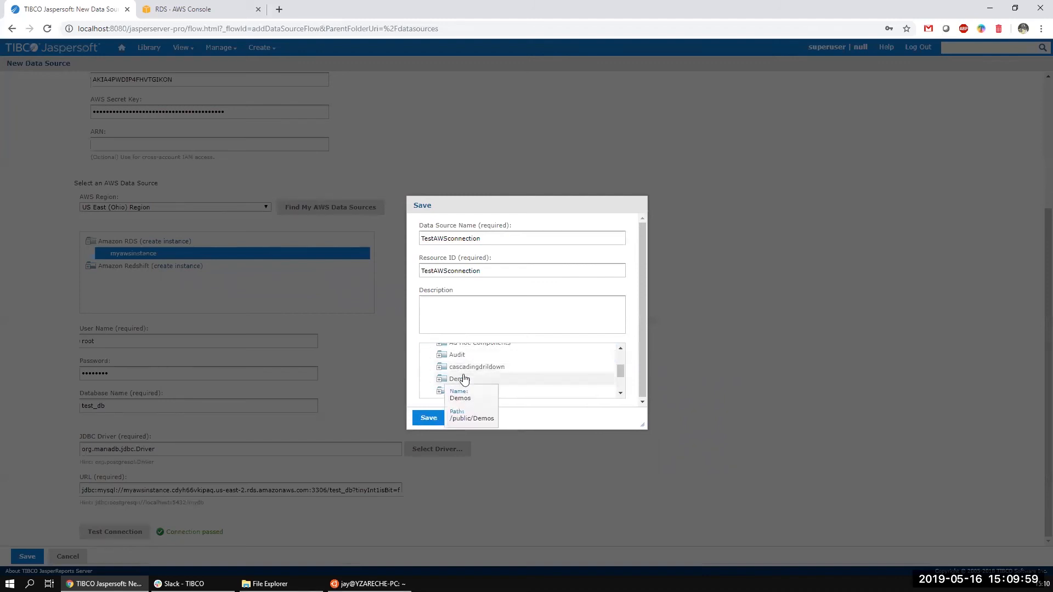
left_click(462, 368)
scroll(483, 380, "down", 2)
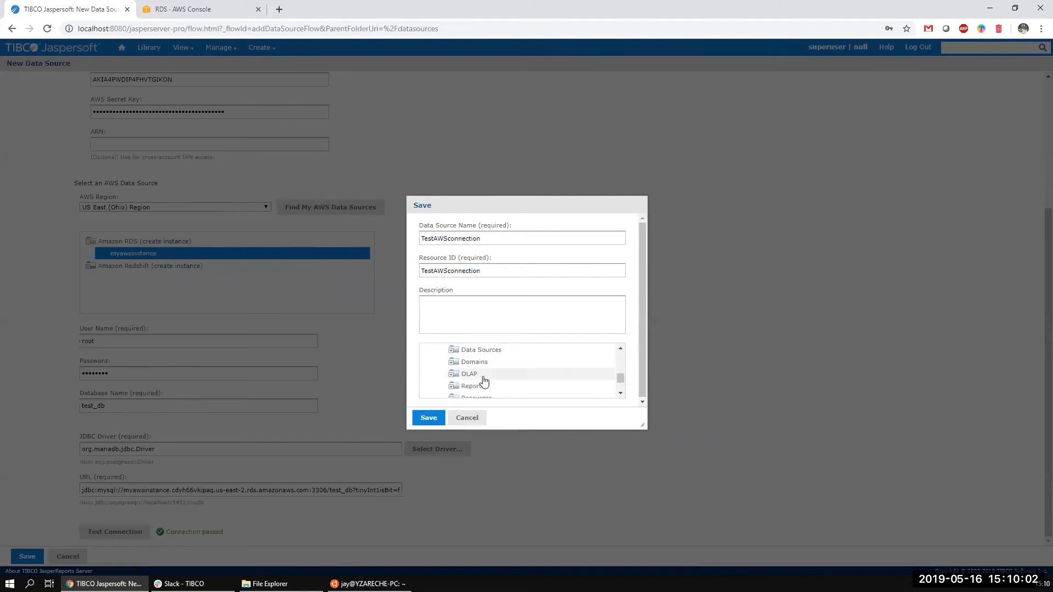
left_click(469, 352)
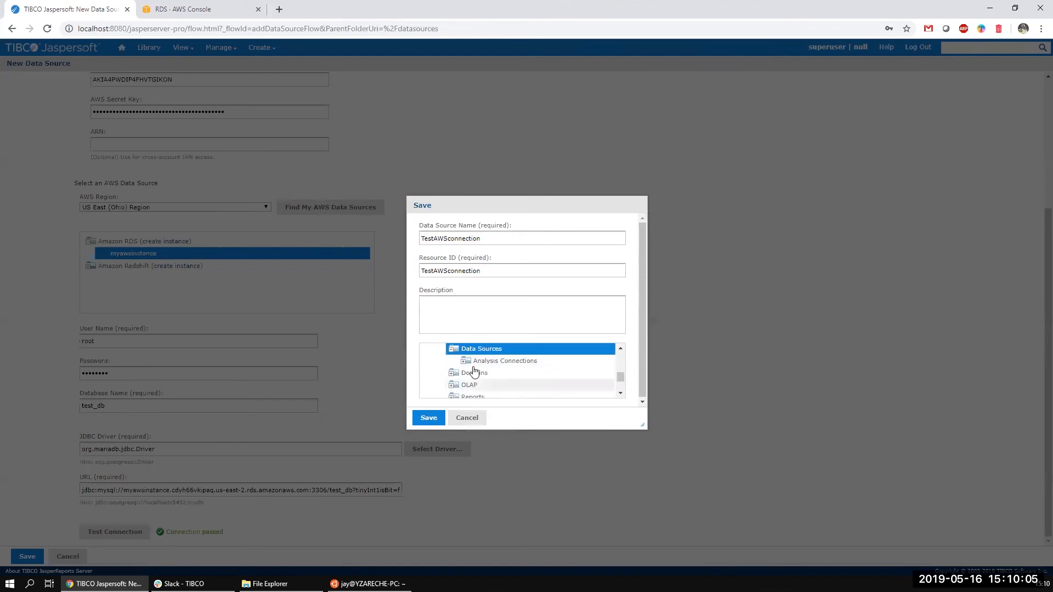
left_click(428, 418)
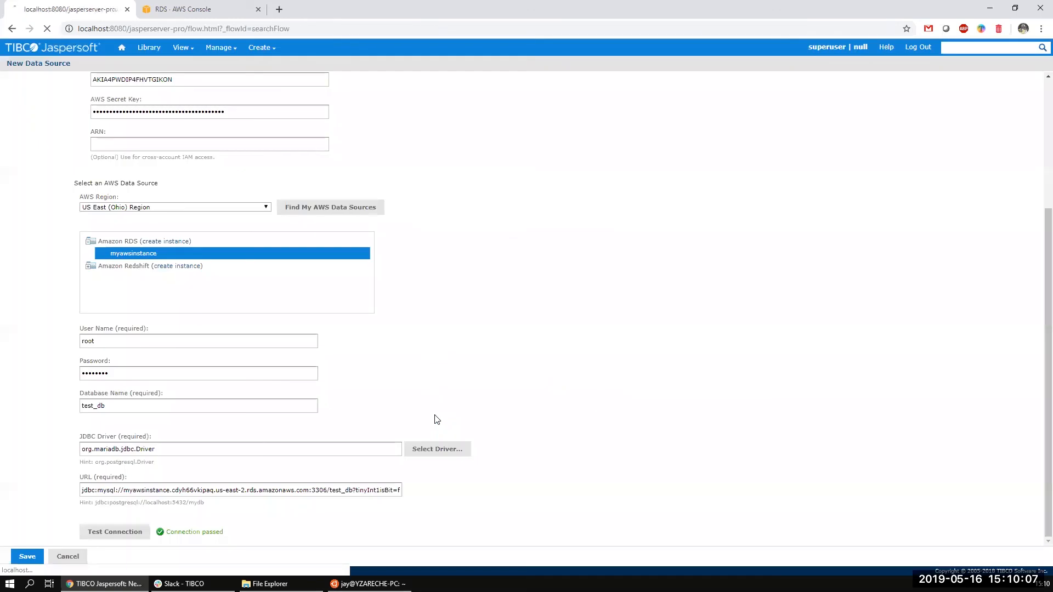